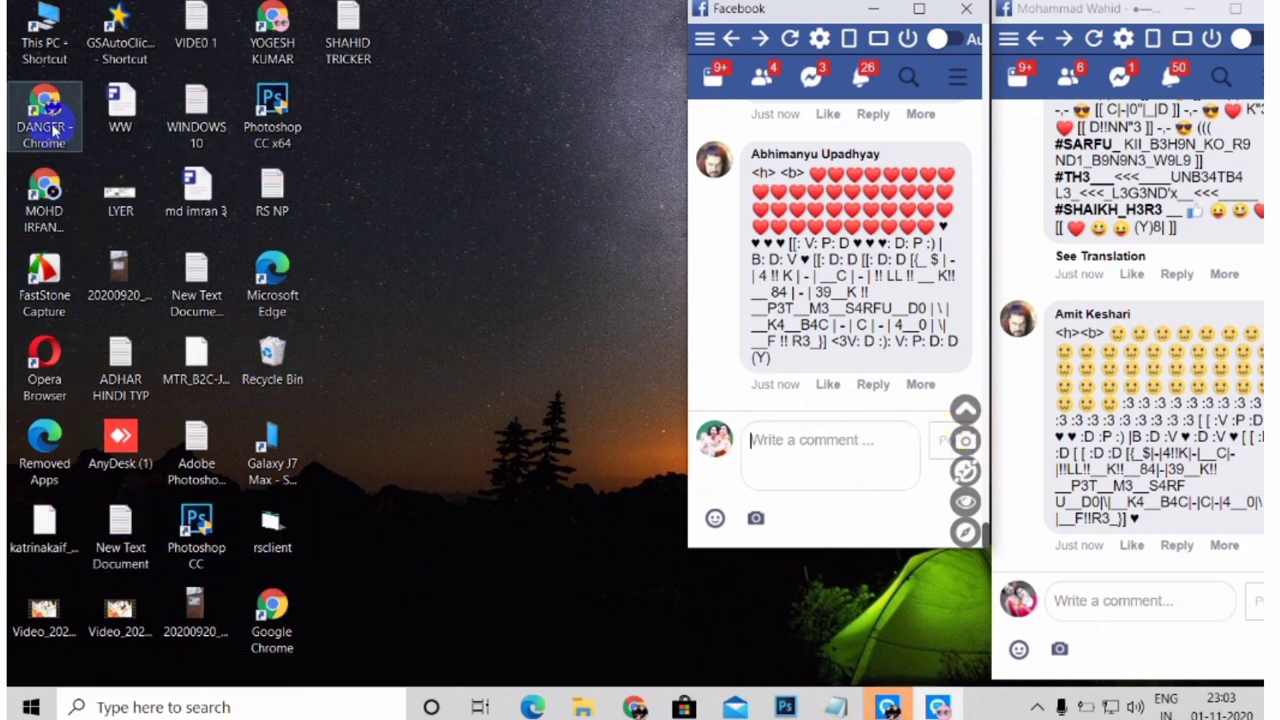
- Open another Facebook window with the Blue Messenger extension of the third Chrome profile and place it beside the two existing Facebook windows
{"action": "double_click", "coordinate": [42, 200]}
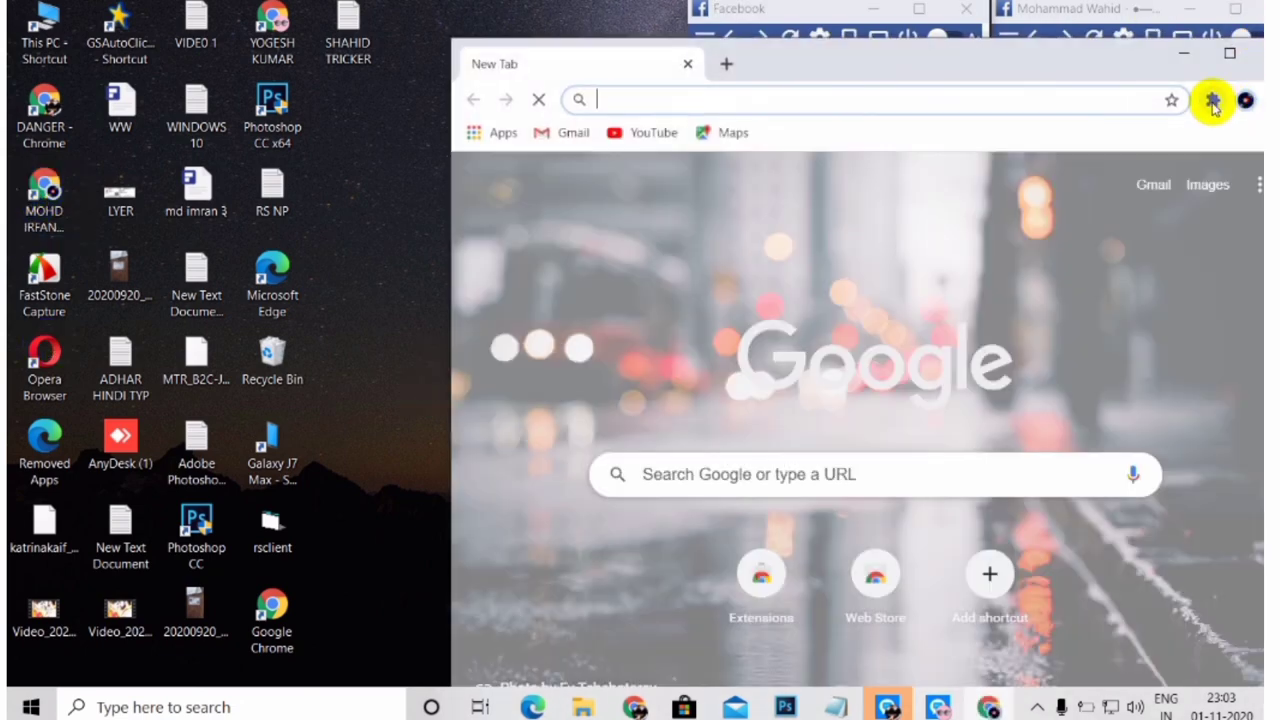
{"action": "left_click", "coordinate": [1211, 99]}
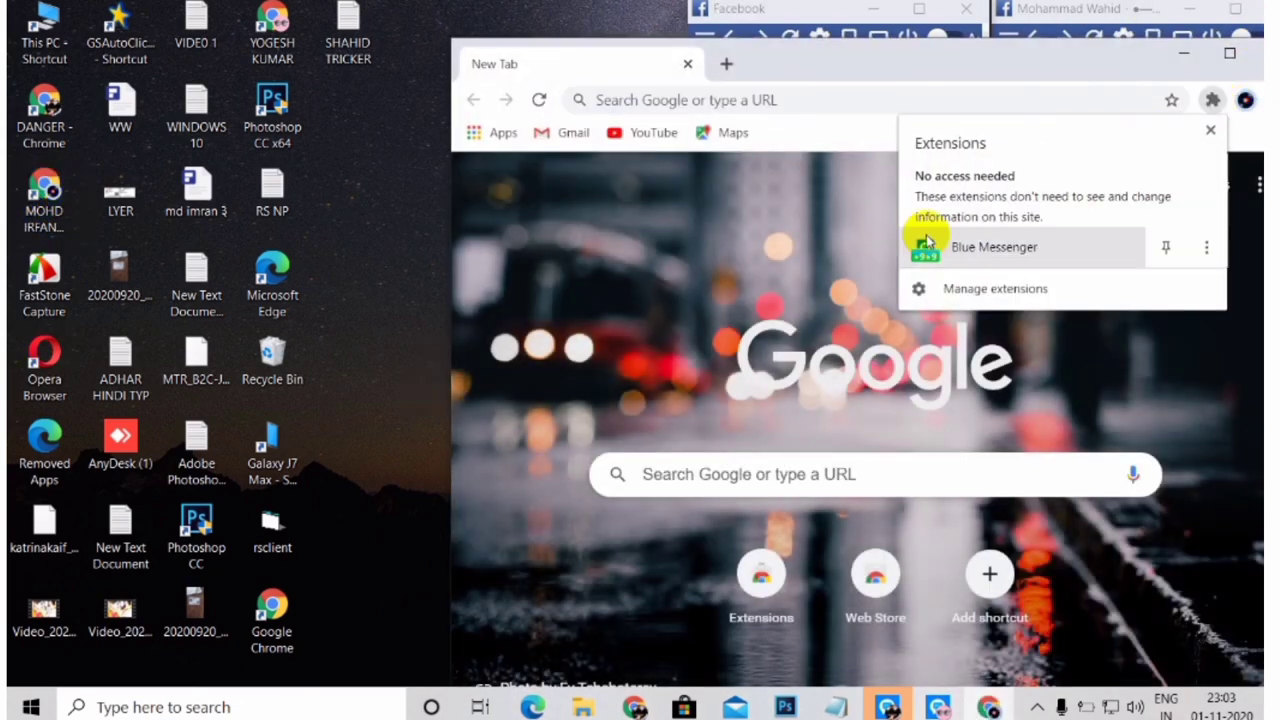
{"action": "left_click", "coordinate": [969, 242]}
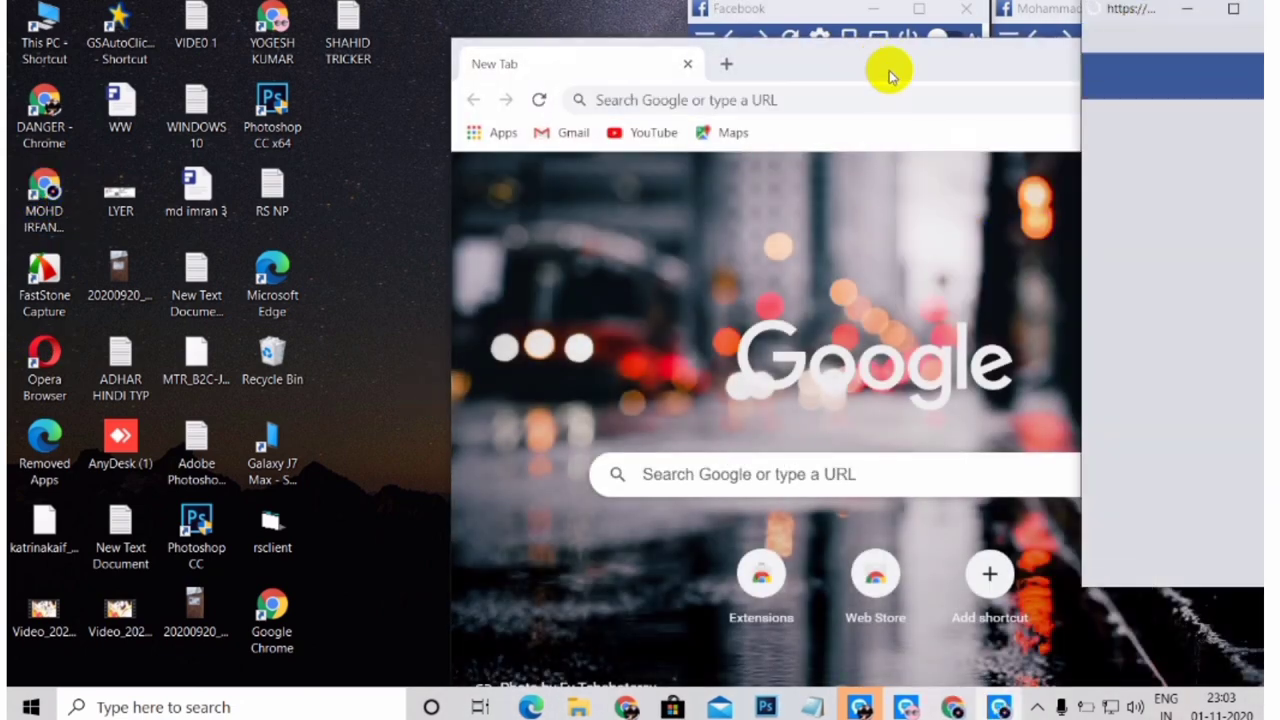
{"action": "left_click_drag", "start_coordinate": [889, 63], "coordinate": [780, 130]}
{"action": "left_click", "coordinate": [922, 120]}
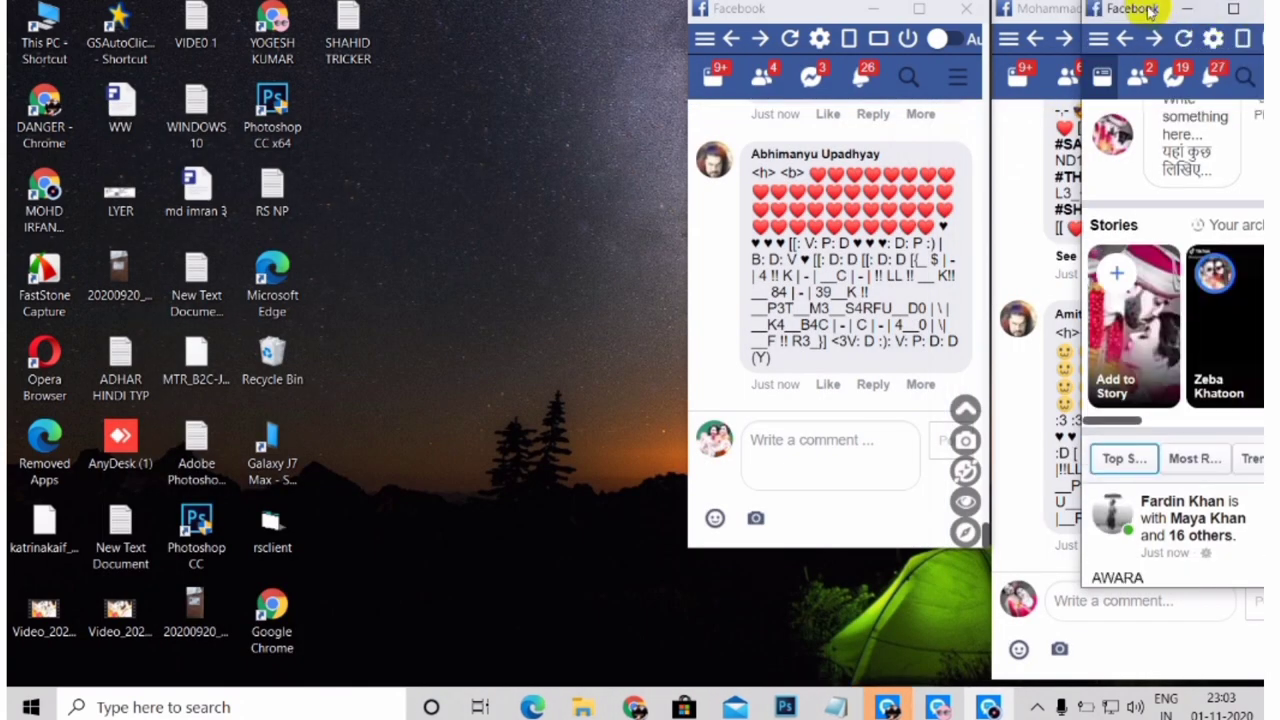
{"action": "left_click_drag", "start_coordinate": [1150, 10], "coordinate": [535, 10]}
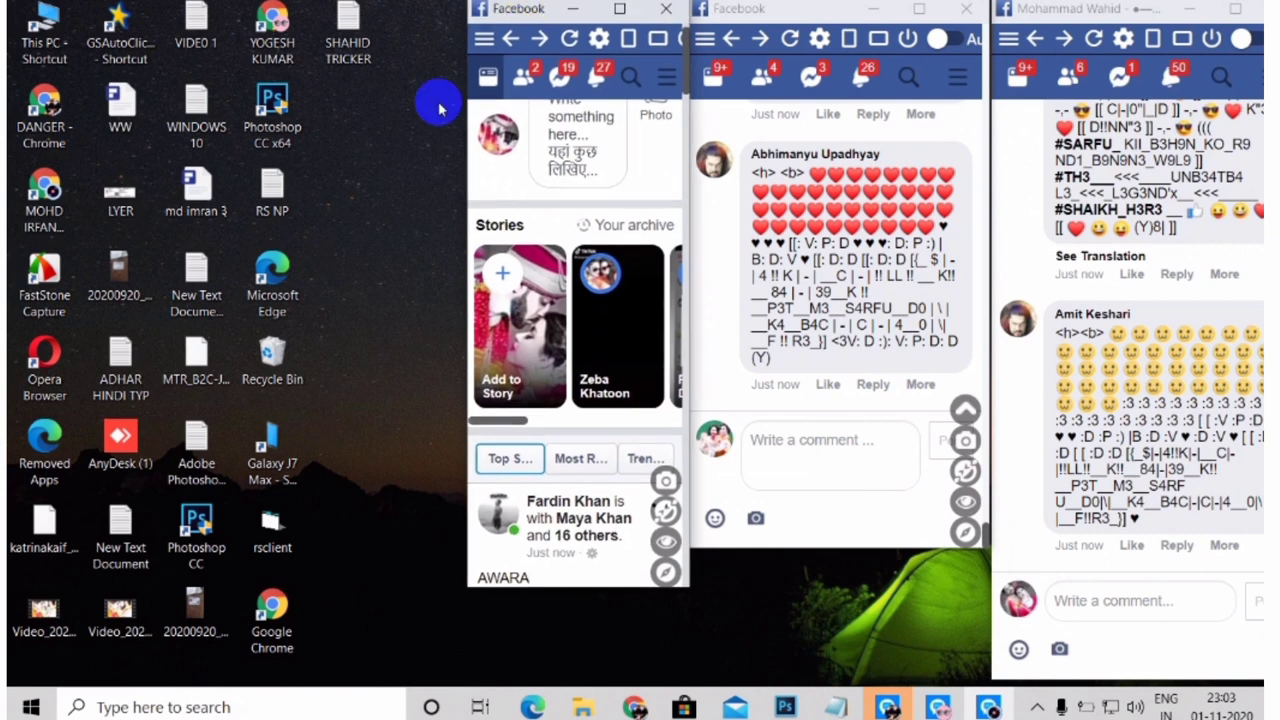
- Open the first profile in the recent Facebook searches and show the comments of its 6 June post
{"action": "left_click", "coordinate": [627, 78]}
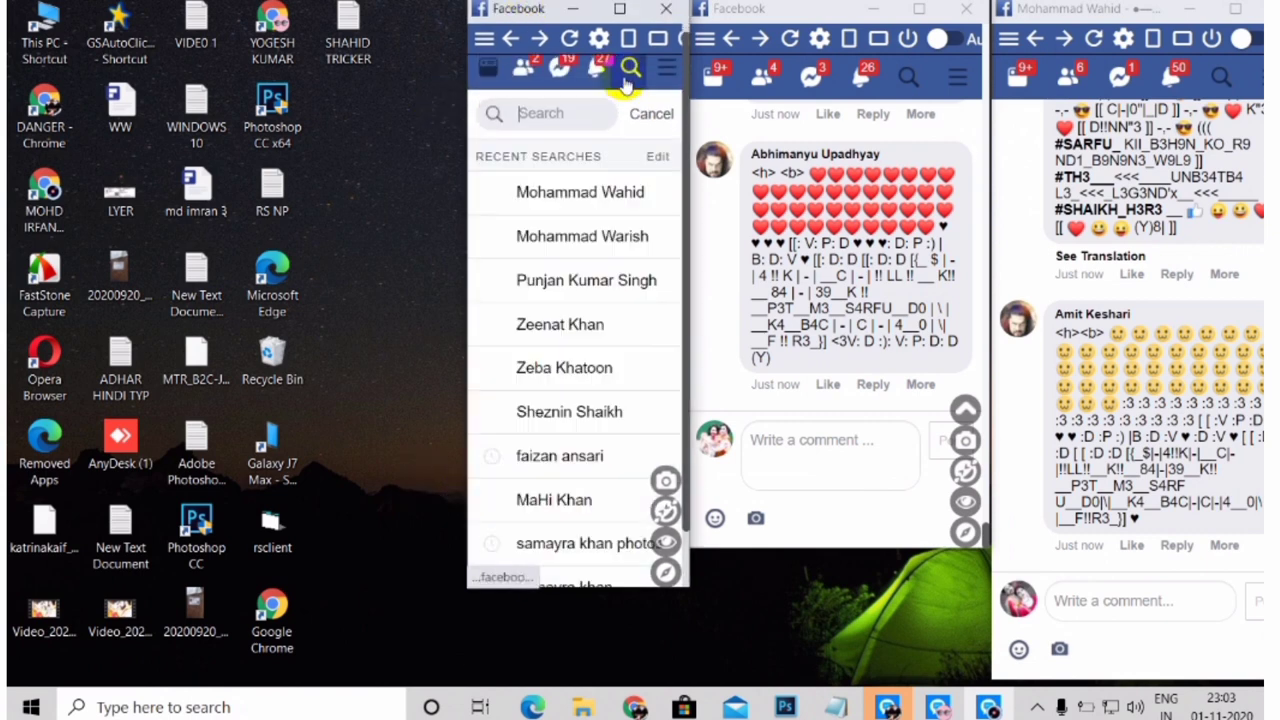
{"action": "left_click", "coordinate": [585, 205]}
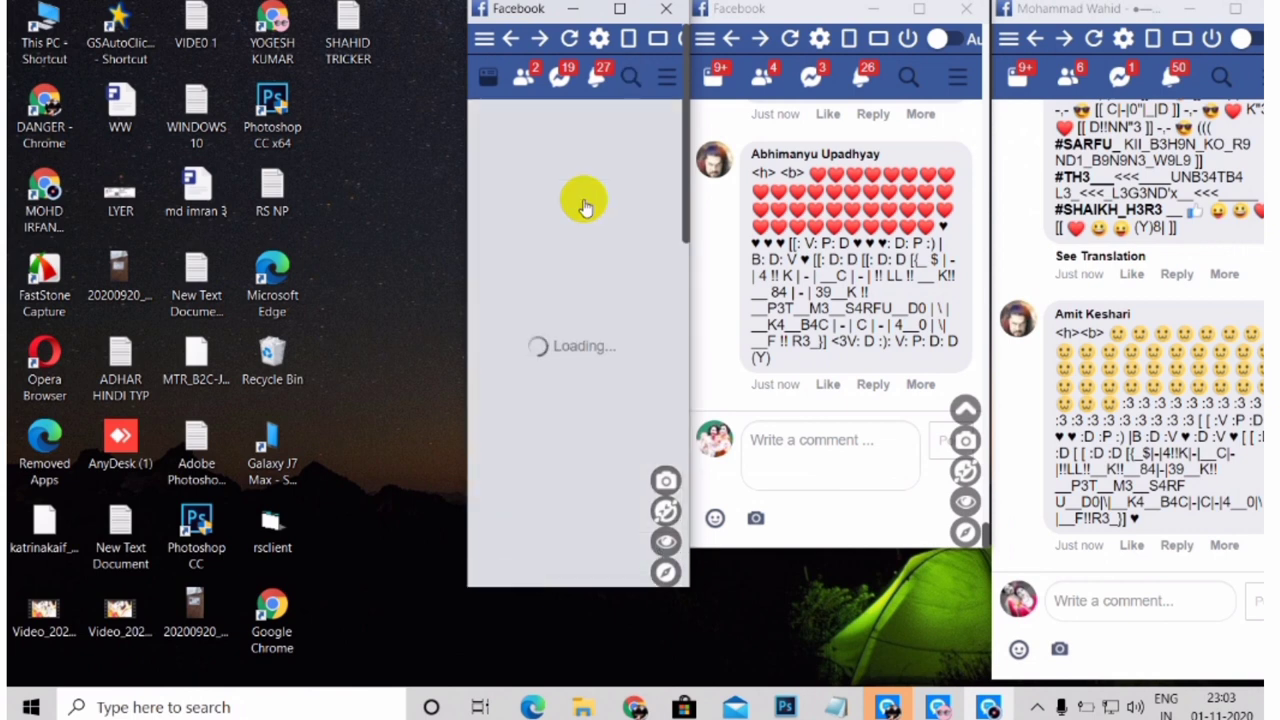
{"action": "scroll", "coordinate": [610, 343], "scroll_direction": "down", "scroll_amount": 10}
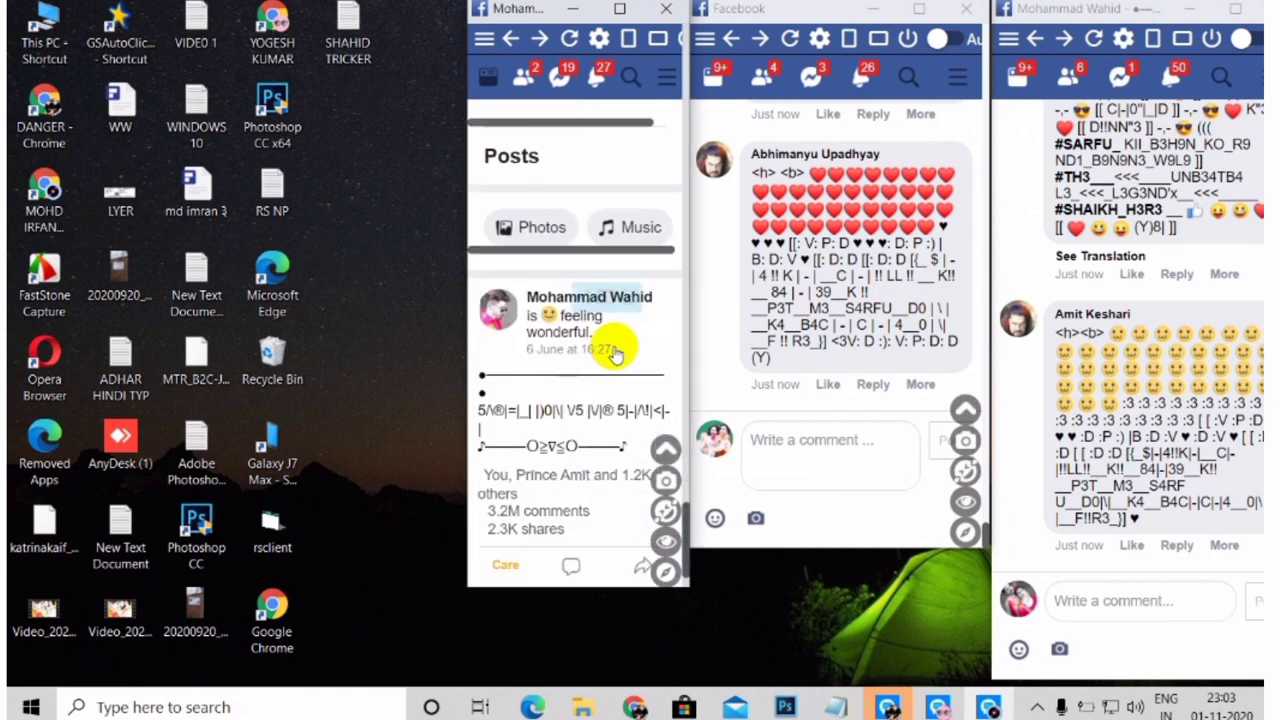
{"action": "left_click", "coordinate": [577, 521]}
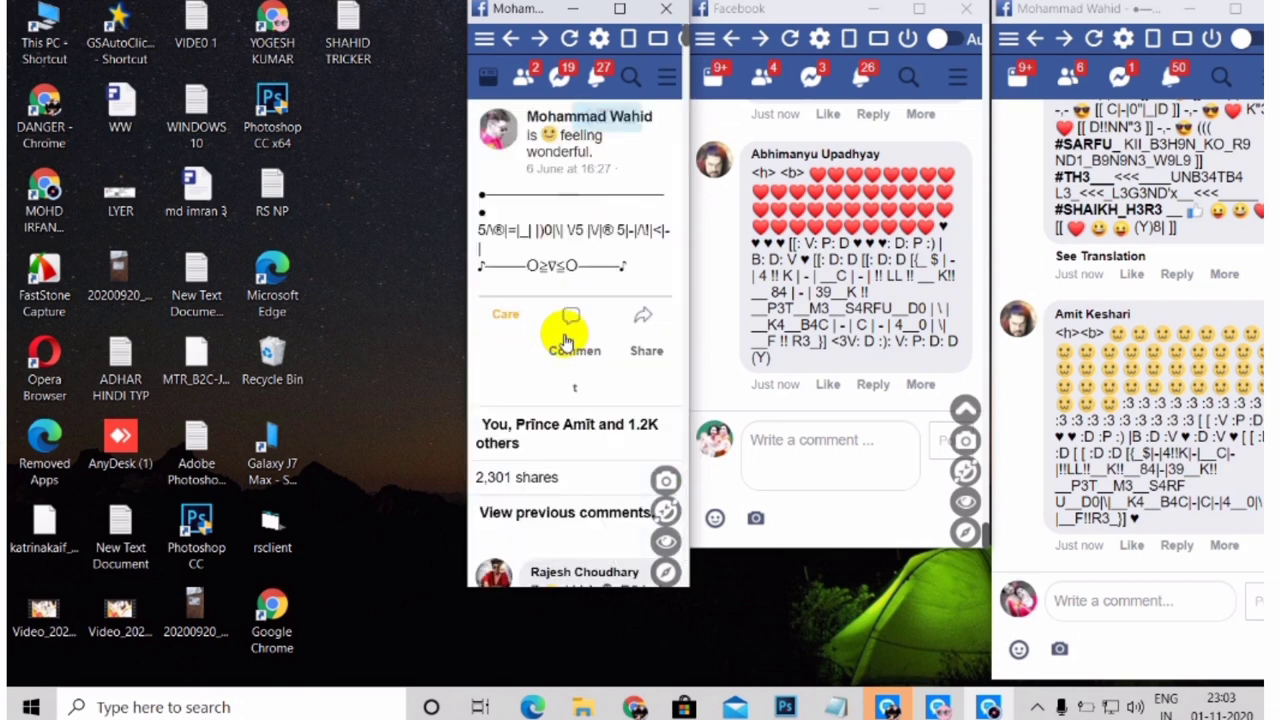
- Go to the end of the post's comments and place the cursor in the comment box of each of the three Facebook windows
{"action": "scroll", "coordinate": [563, 390], "scroll_direction": "down", "scroll_amount": 2}
{"action": "scroll", "coordinate": [563, 390], "scroll_direction": "down", "scroll_amount": 10}
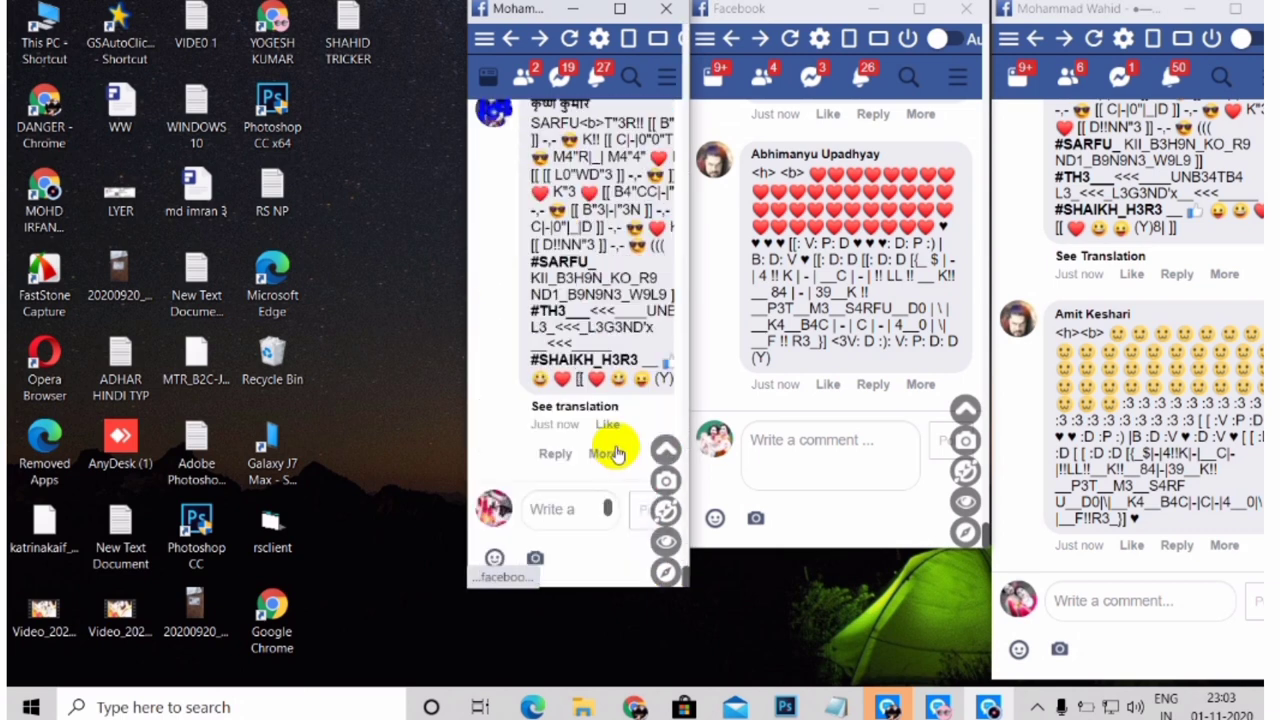
{"action": "left_click", "coordinate": [541, 505]}
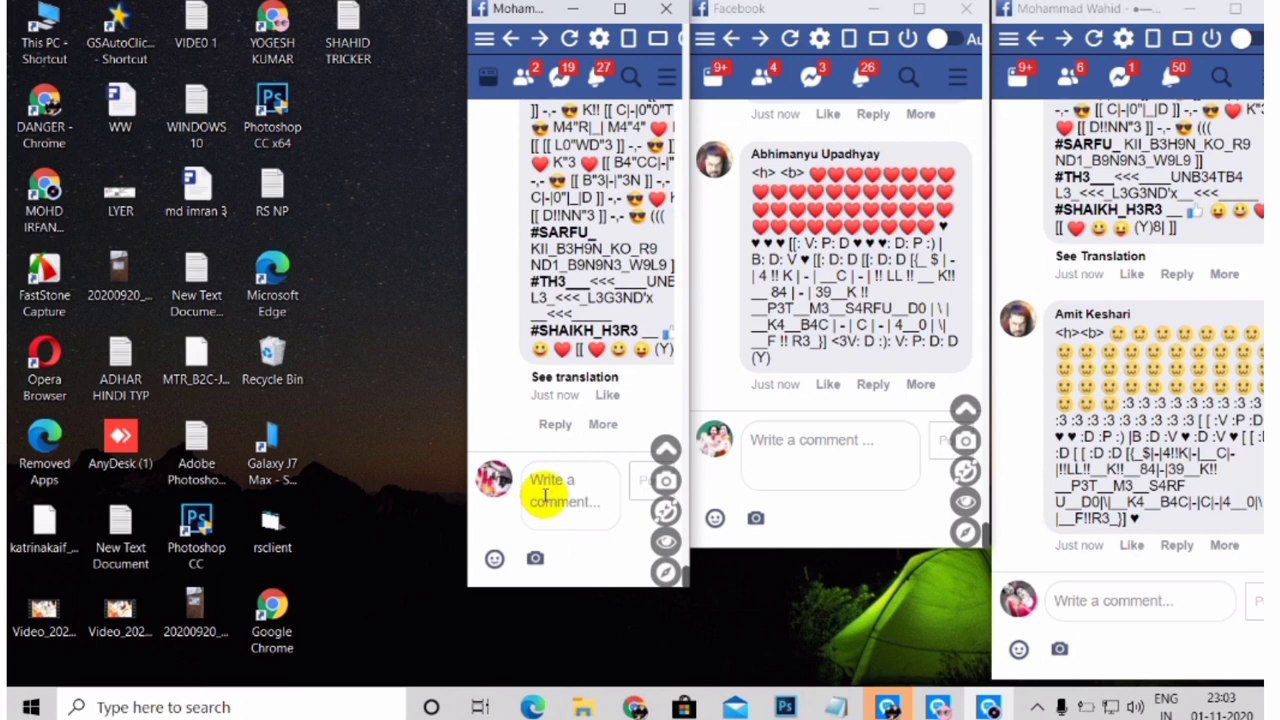
{"action": "left_click", "coordinate": [528, 440]}
{"action": "left_click", "coordinate": [541, 503]}
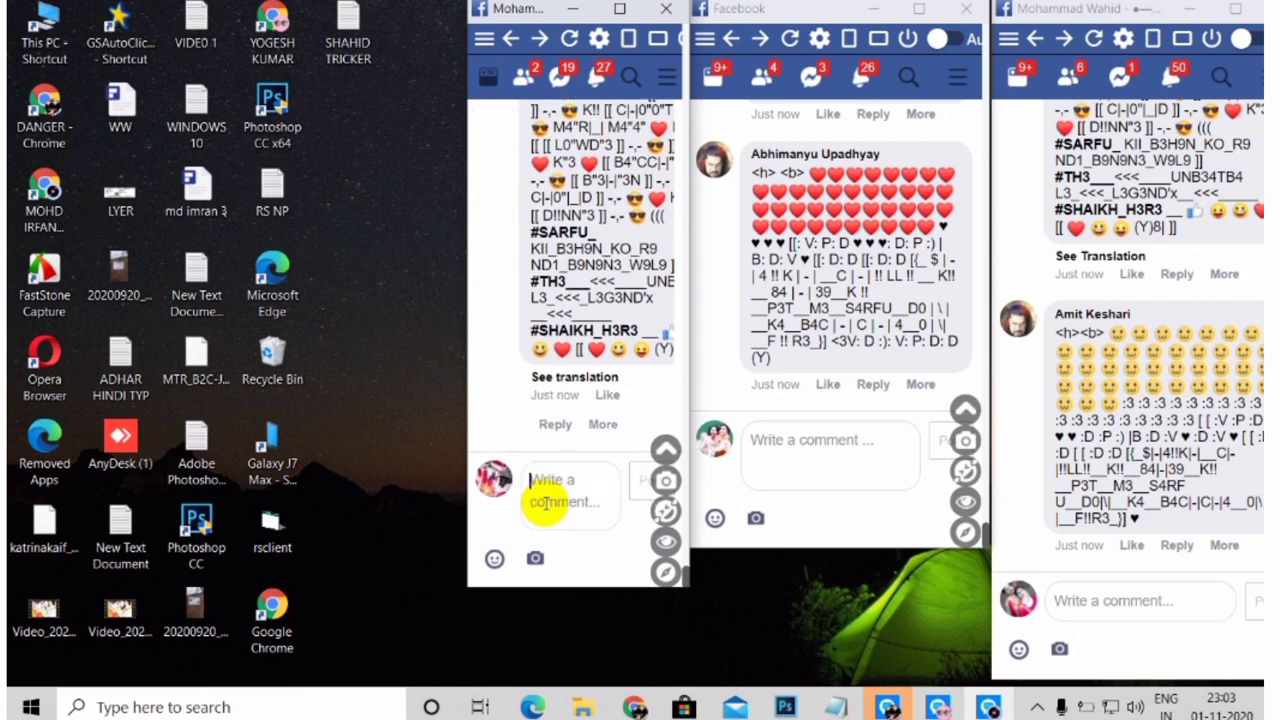
{"action": "left_click", "coordinate": [538, 462]}
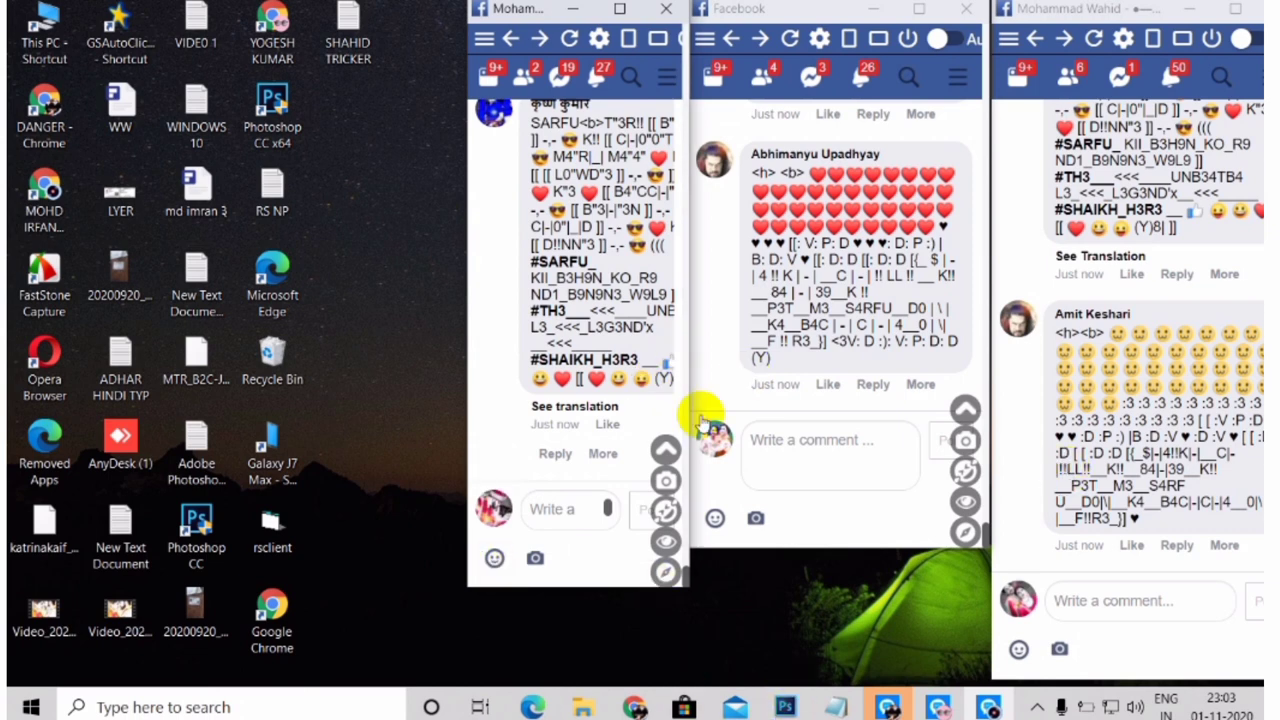
{"action": "left_click", "coordinate": [771, 436]}
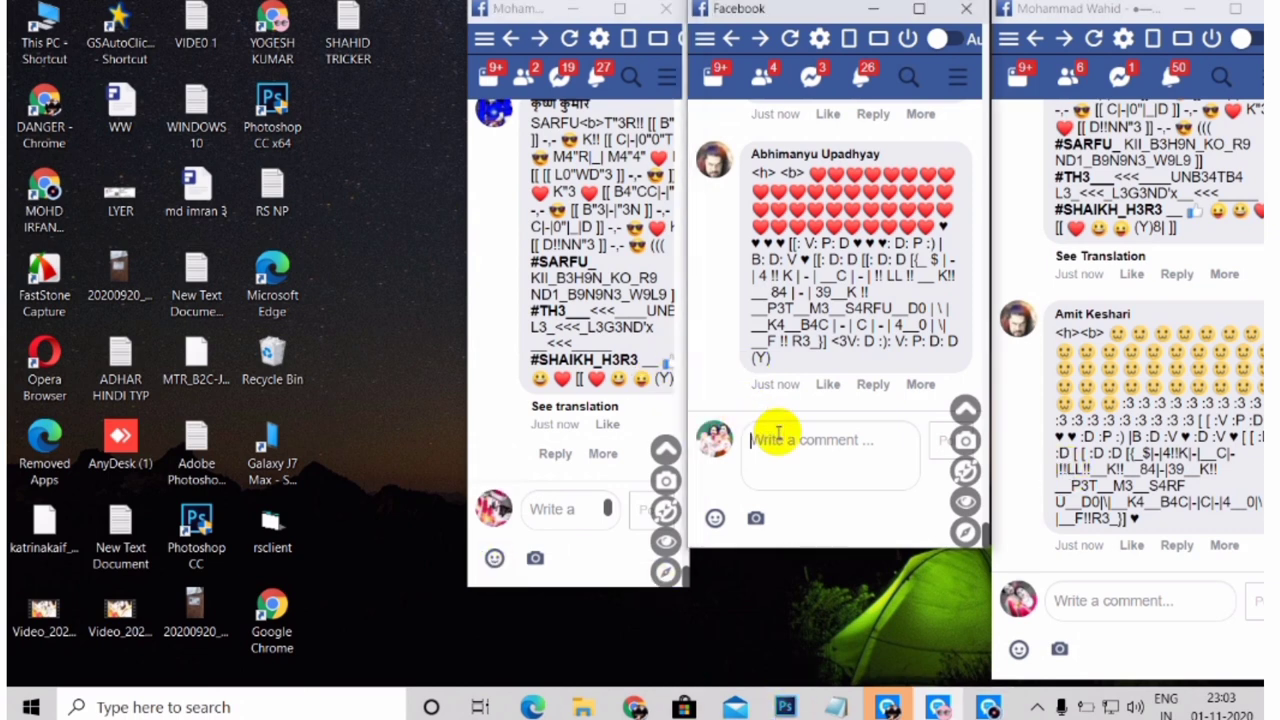
{"action": "left_click", "coordinate": [1145, 603]}
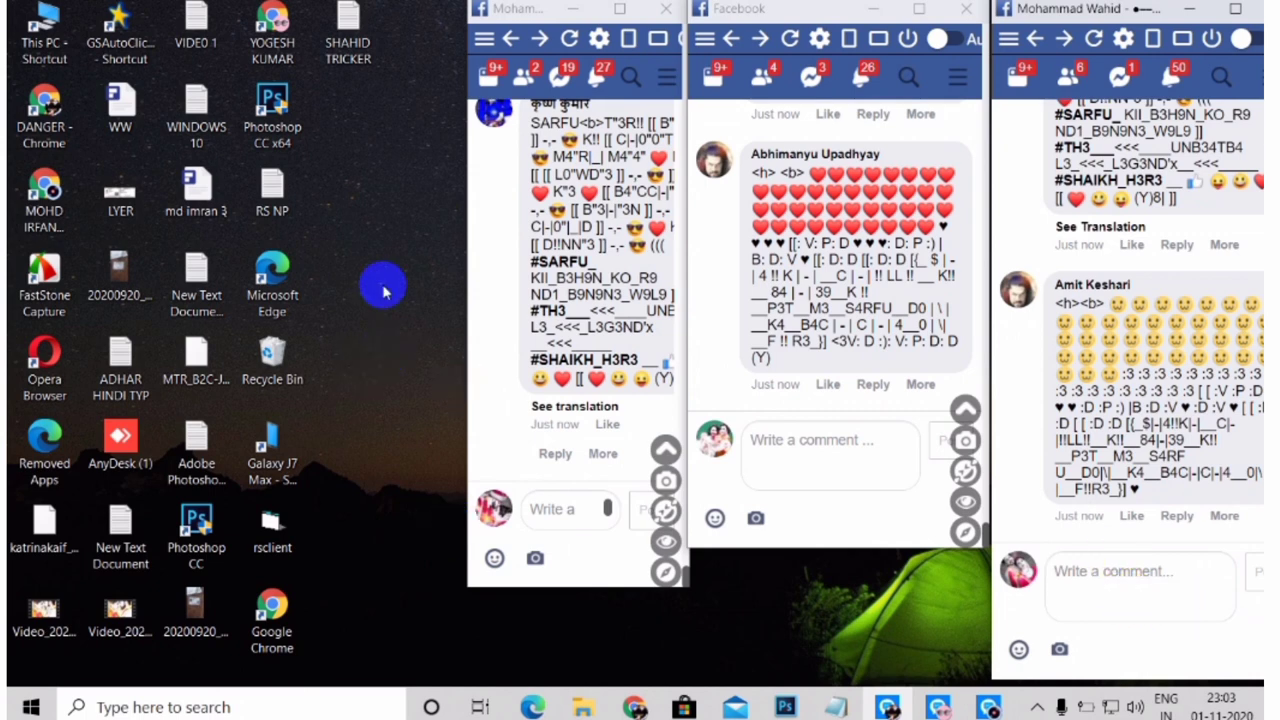
- Launch rsclient, open its Auto Typer and minimize the rsclient launcher window
{"action": "left_click_drag", "start_coordinate": [277, 187], "coordinate": [278, 518]}
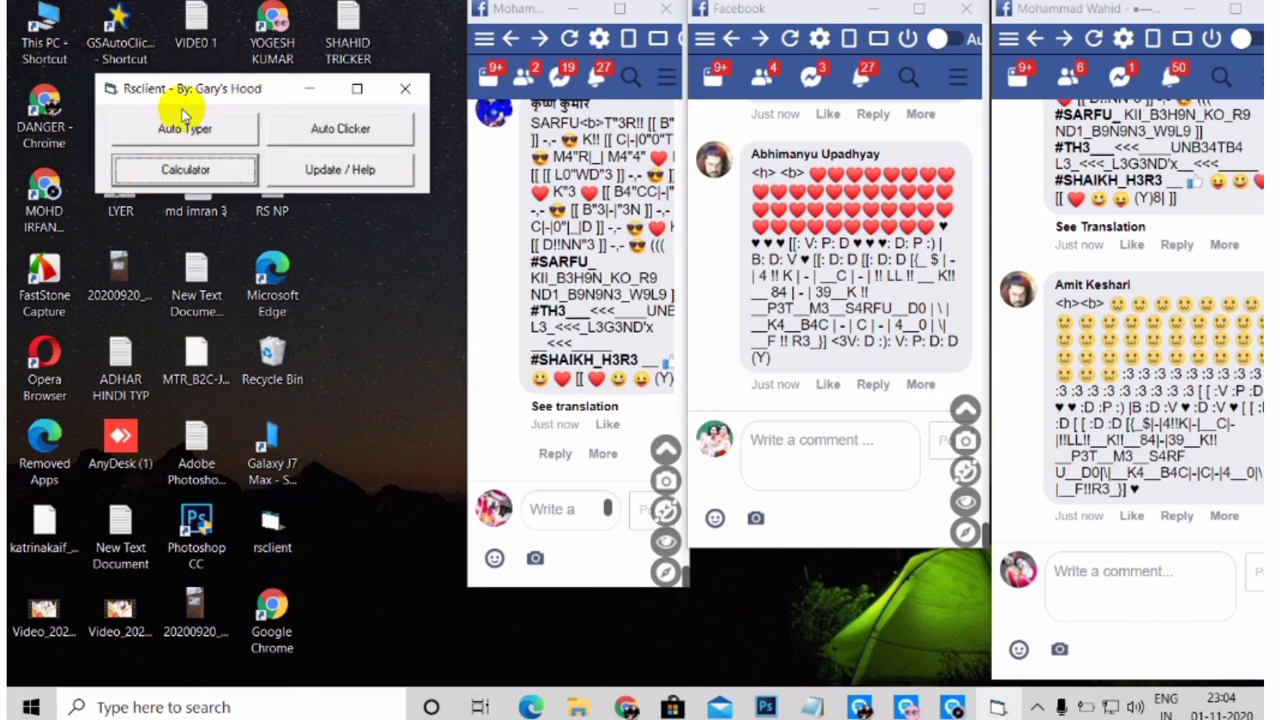
{"action": "left_click", "coordinate": [184, 129]}
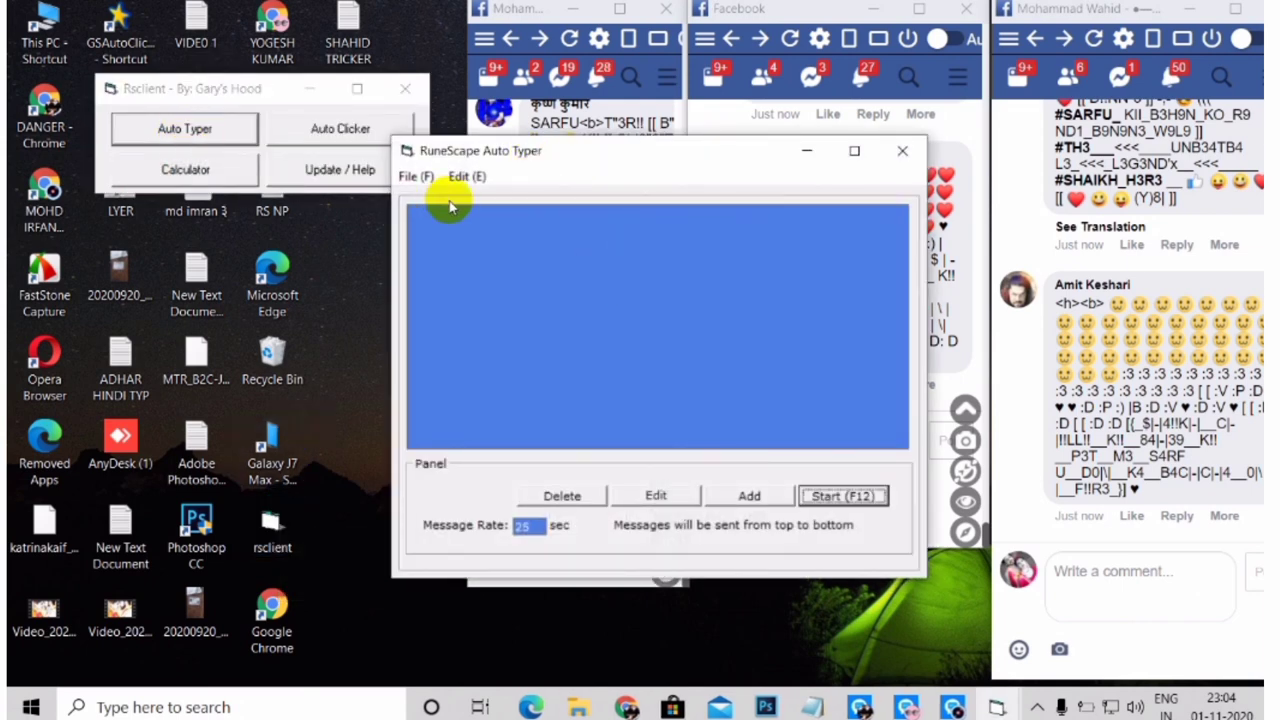
{"action": "left_click", "coordinate": [322, 90]}
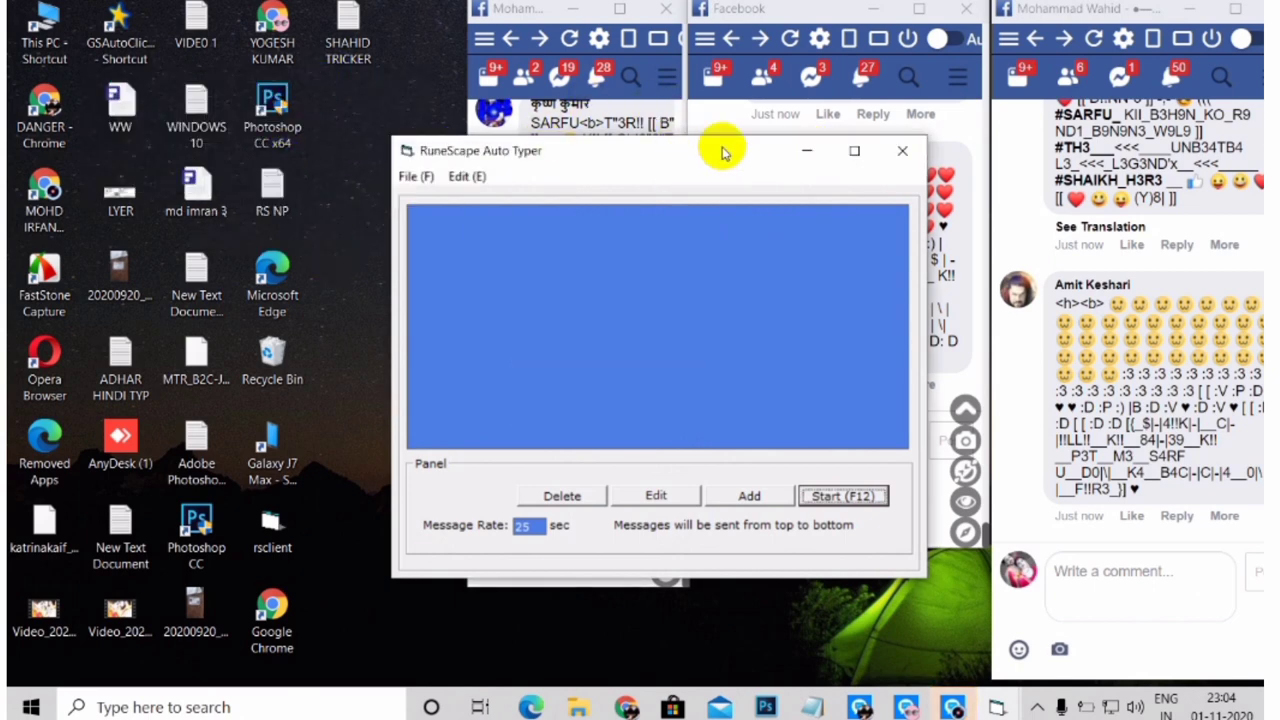
{"action": "mouse_move", "coordinate": [731, 142]}
{"action": "left_mouse_down"}
{"action": "mouse_move", "coordinate": [731, 254]}
{"action": "mouse_move", "coordinate": [409, 83]}
{"action": "mouse_move", "coordinate": [363, 34]}
{"action": "mouse_move", "coordinate": [369, 17]}
{"action": "mouse_move", "coordinate": [405, 7]}
{"action": "mouse_move", "coordinate": [745, 125]}
{"action": "left_mouse_up"}
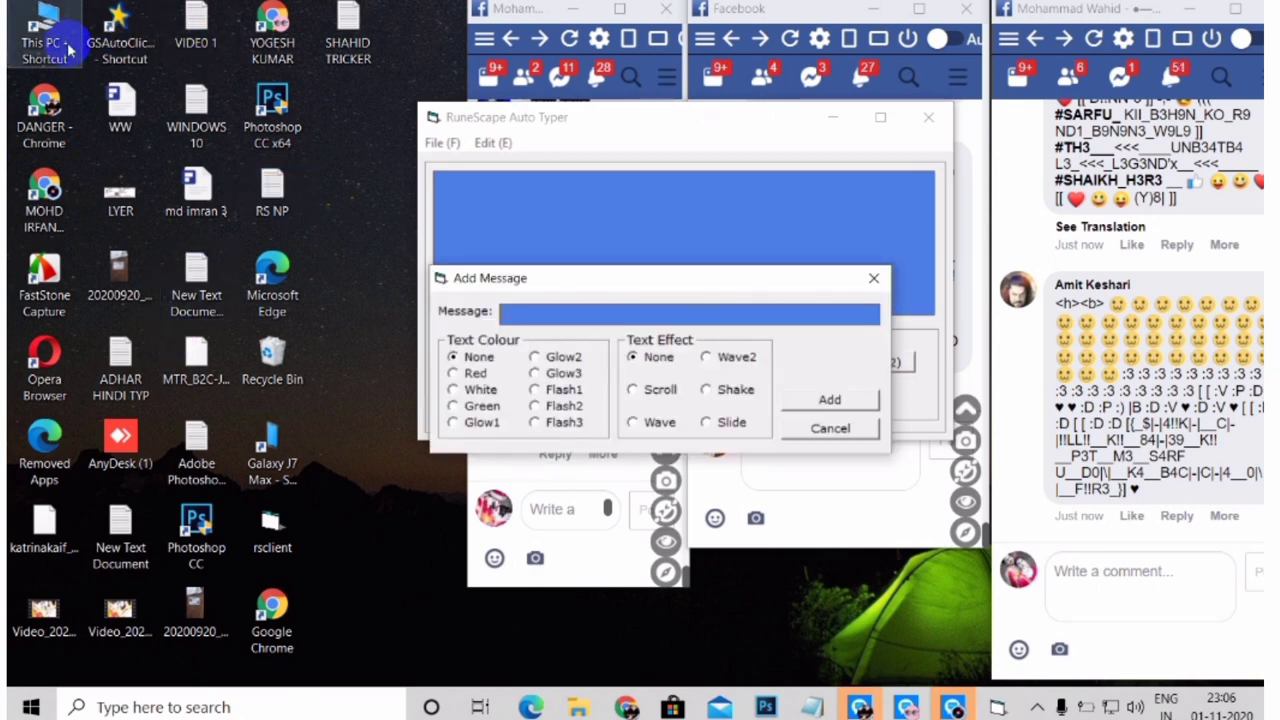
- Open the text file "typ note" from the ABUSE NP folder on drive E and move its window so the full lines show
{"action": "double_click", "coordinate": [64, 46]}
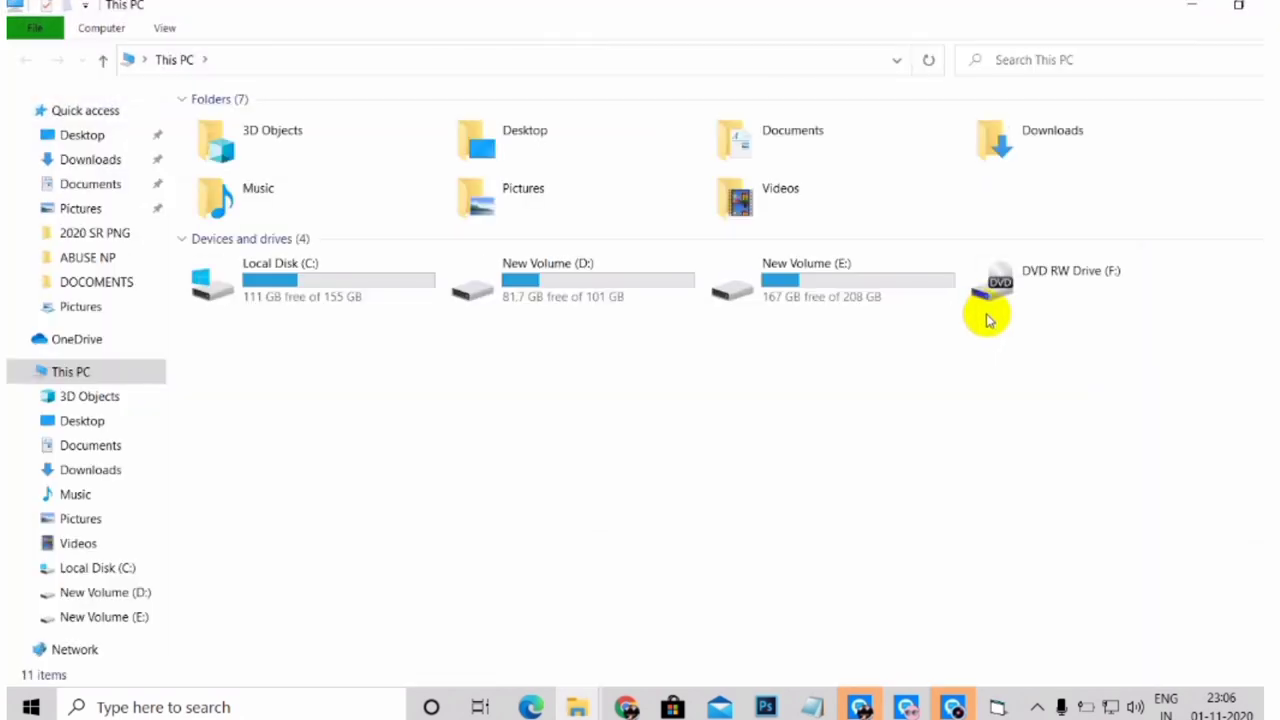
{"action": "double_click", "coordinate": [811, 283]}
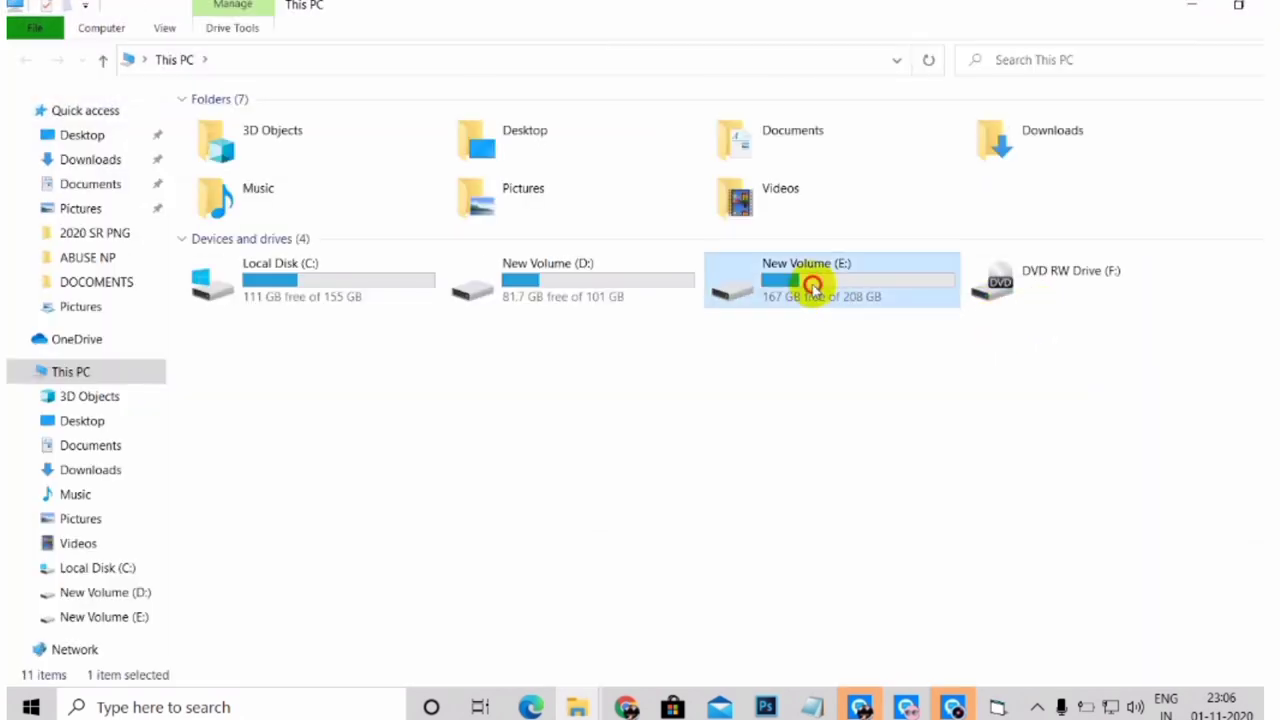
{"action": "left_click", "coordinate": [530, 138]}
{"action": "double_click", "coordinate": [528, 138]}
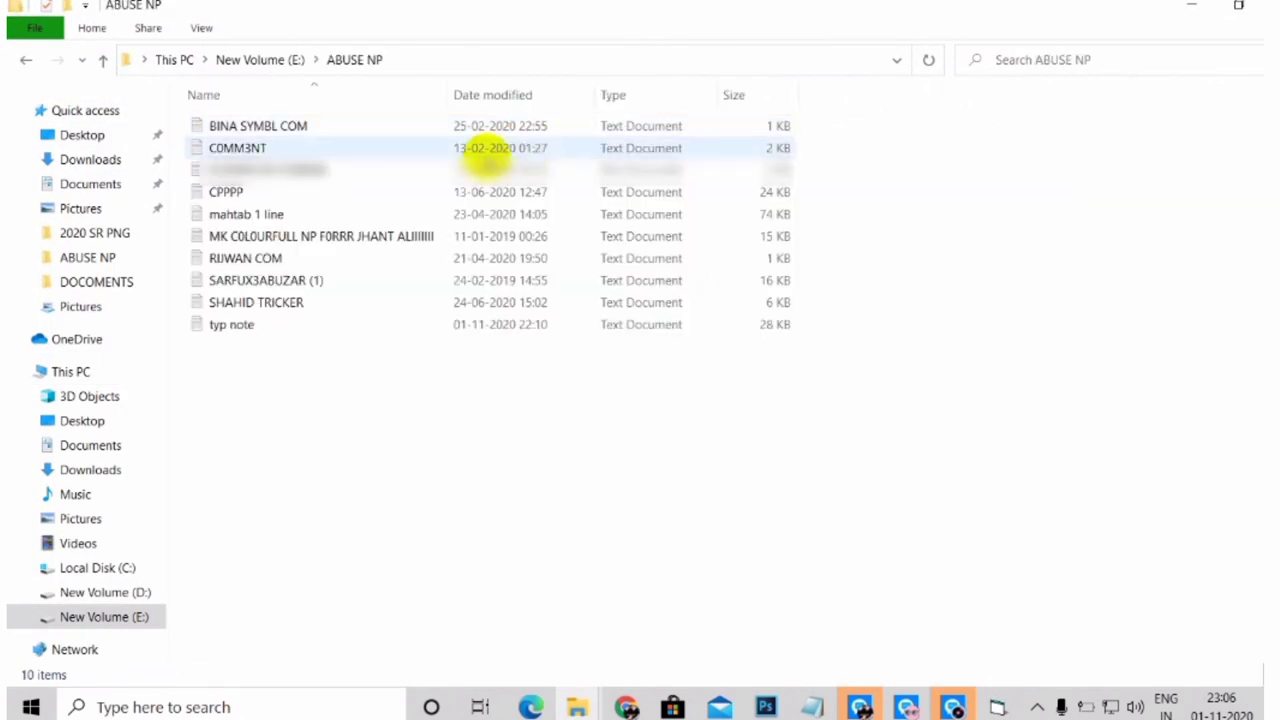
{"action": "left_click", "coordinate": [241, 324]}
{"action": "double_click", "coordinate": [241, 324]}
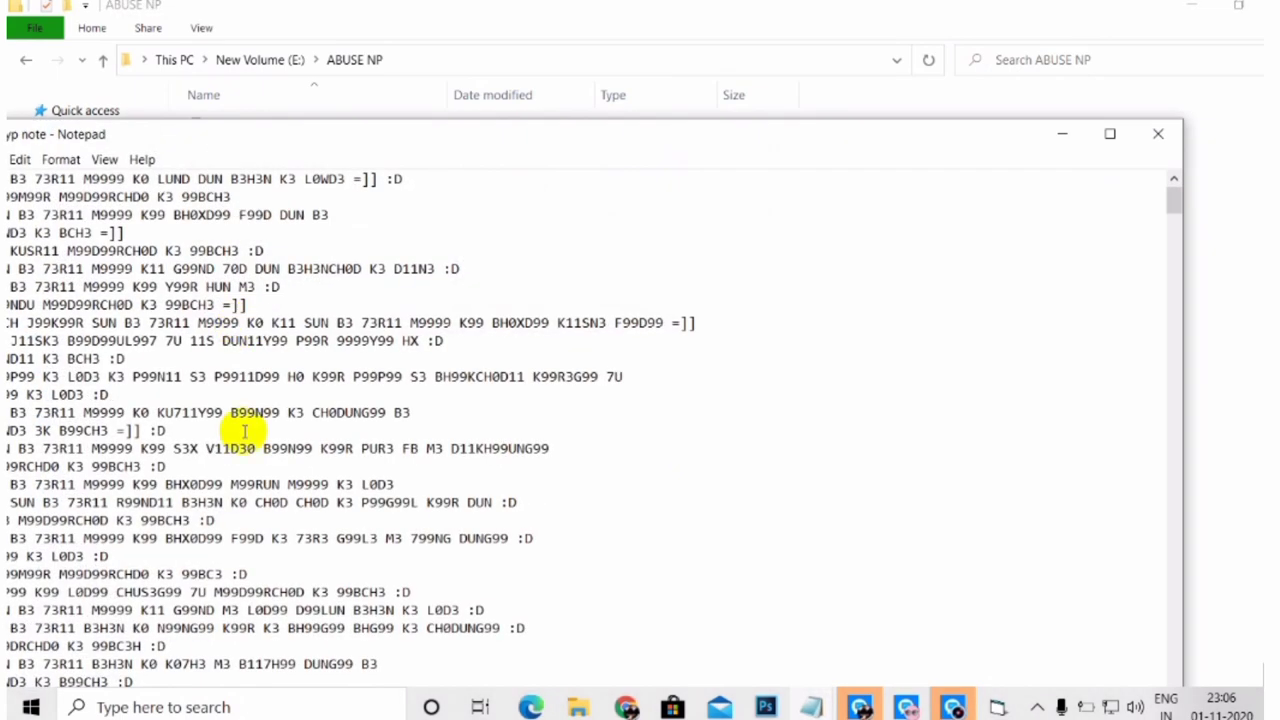
{"action": "left_click_drag", "start_coordinate": [743, 137], "coordinate": [996, 93]}
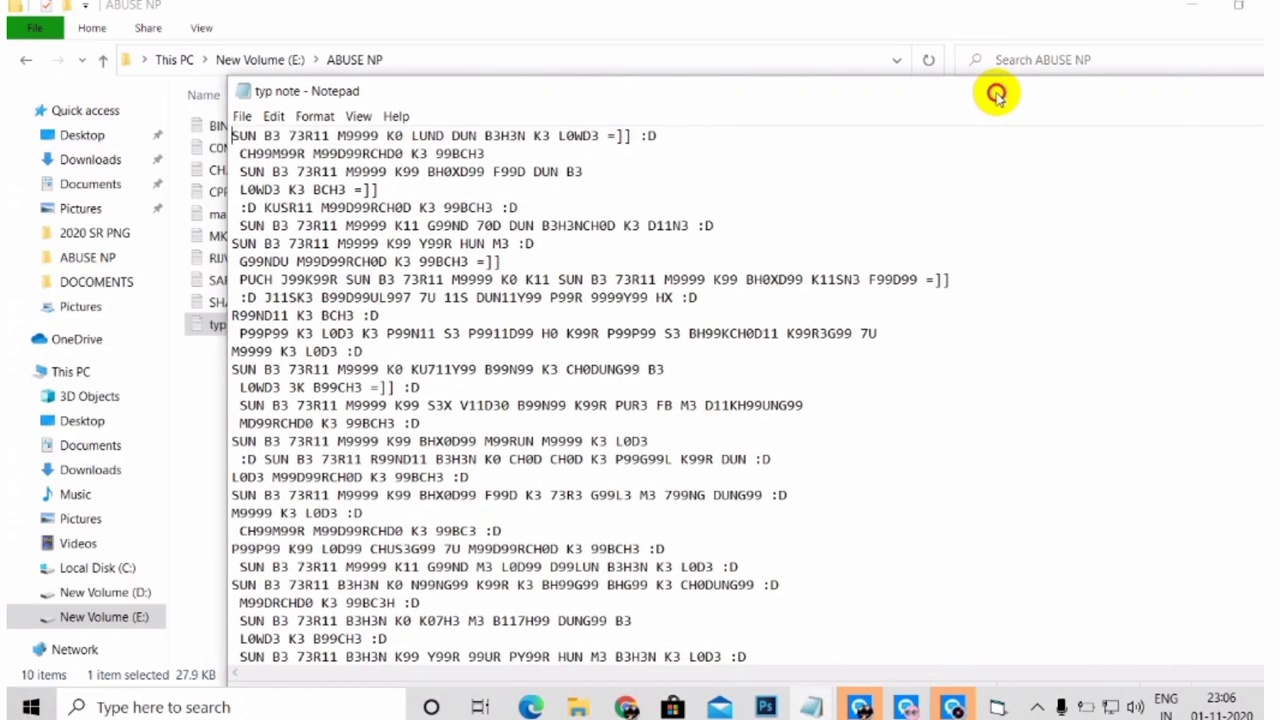
- Copy the first line of the note and clear all items from the clipboard history
{"action": "left_click_drag", "start_coordinate": [657, 136], "coordinate": [244, 140]}
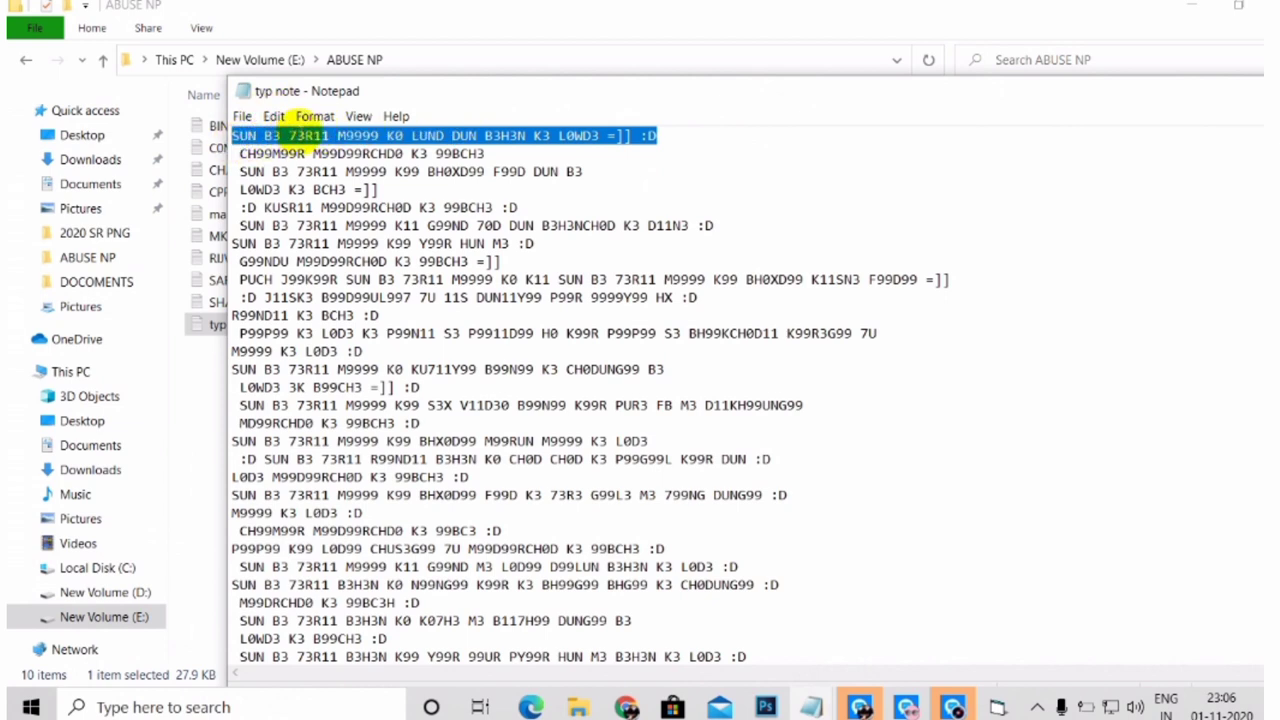
{"action": "key", "text": "super+v"}
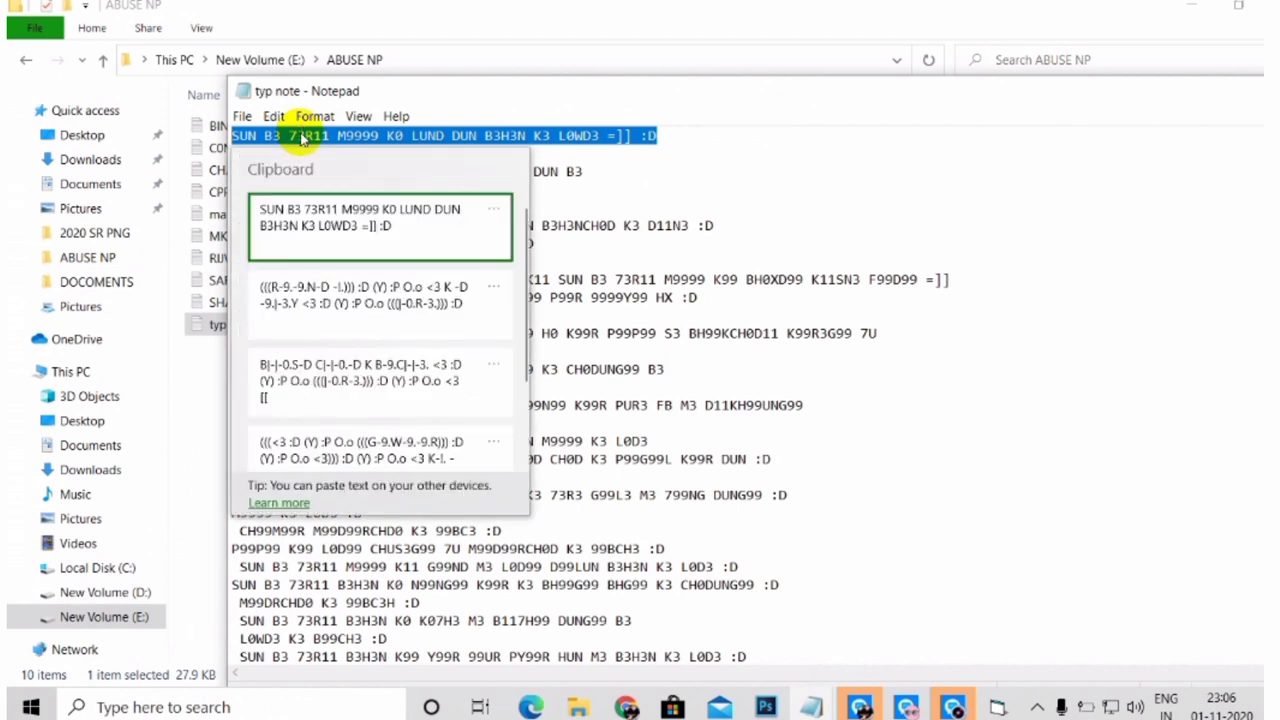
{"action": "left_click", "coordinate": [496, 209]}
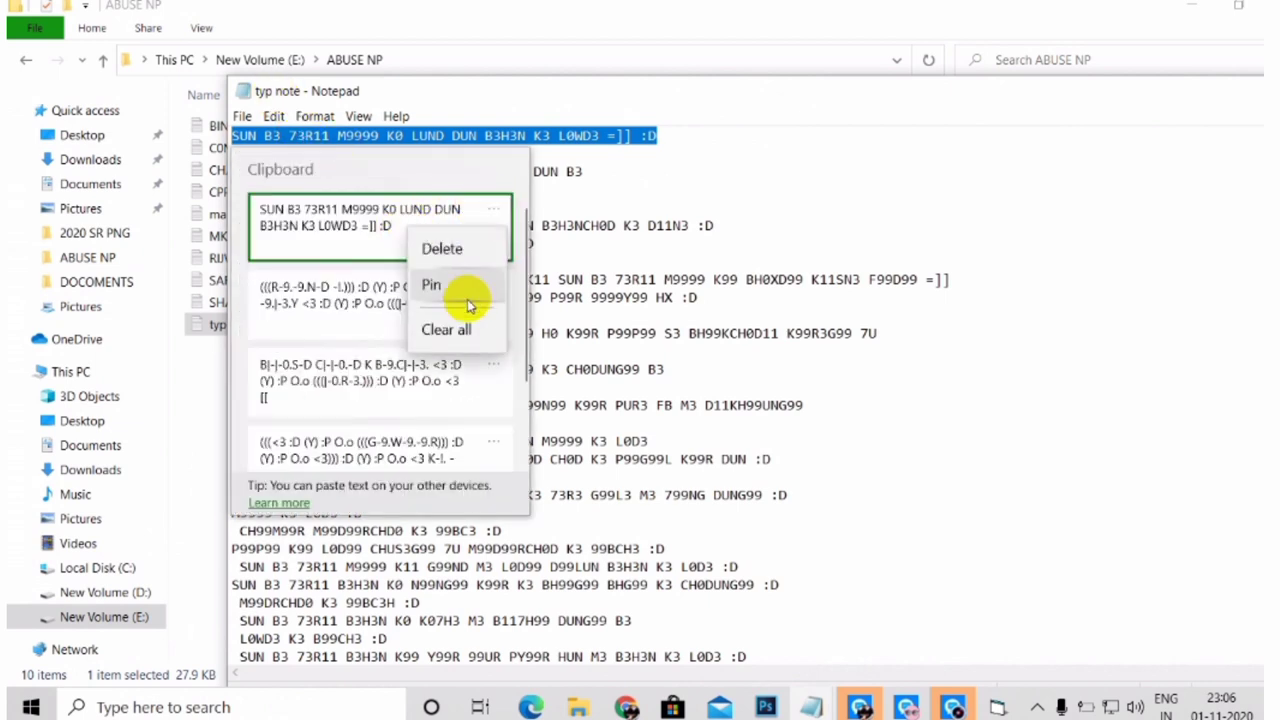
{"action": "left_click", "coordinate": [462, 330]}
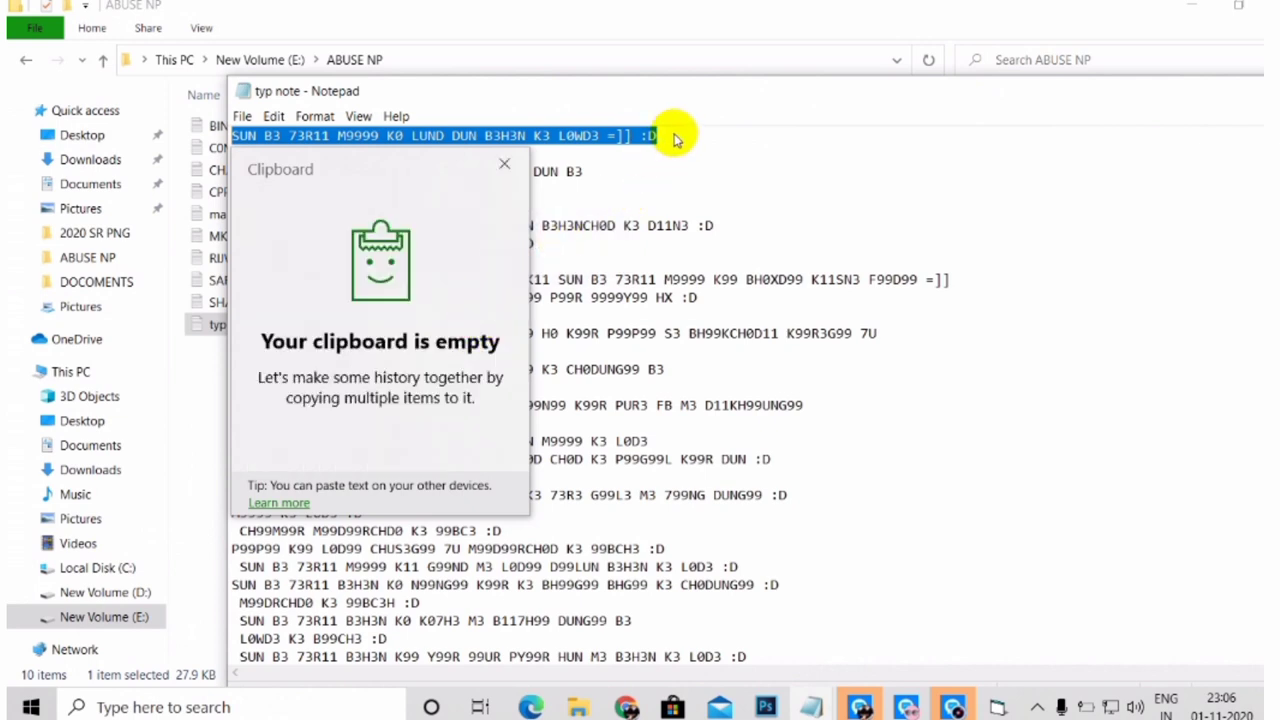
{"action": "left_click", "coordinate": [648, 118]}
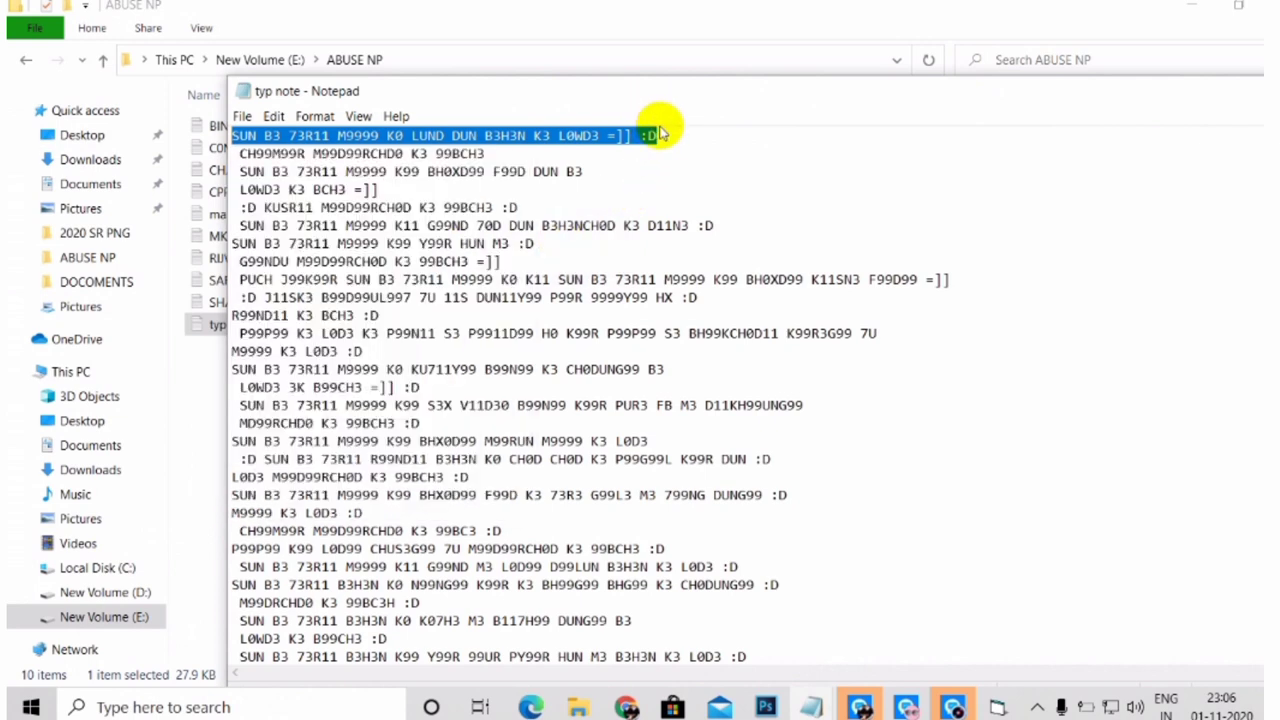
{"action": "key", "text": "super+v"}
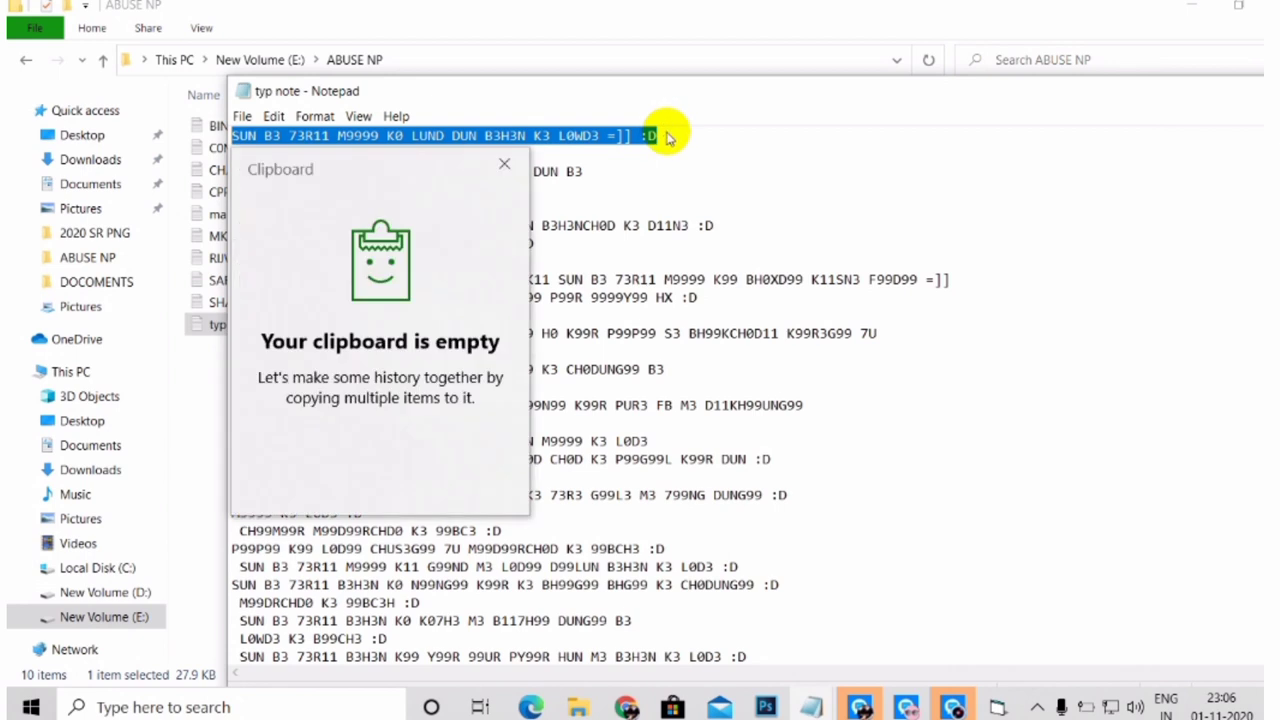
{"action": "left_click", "coordinate": [587, 133]}
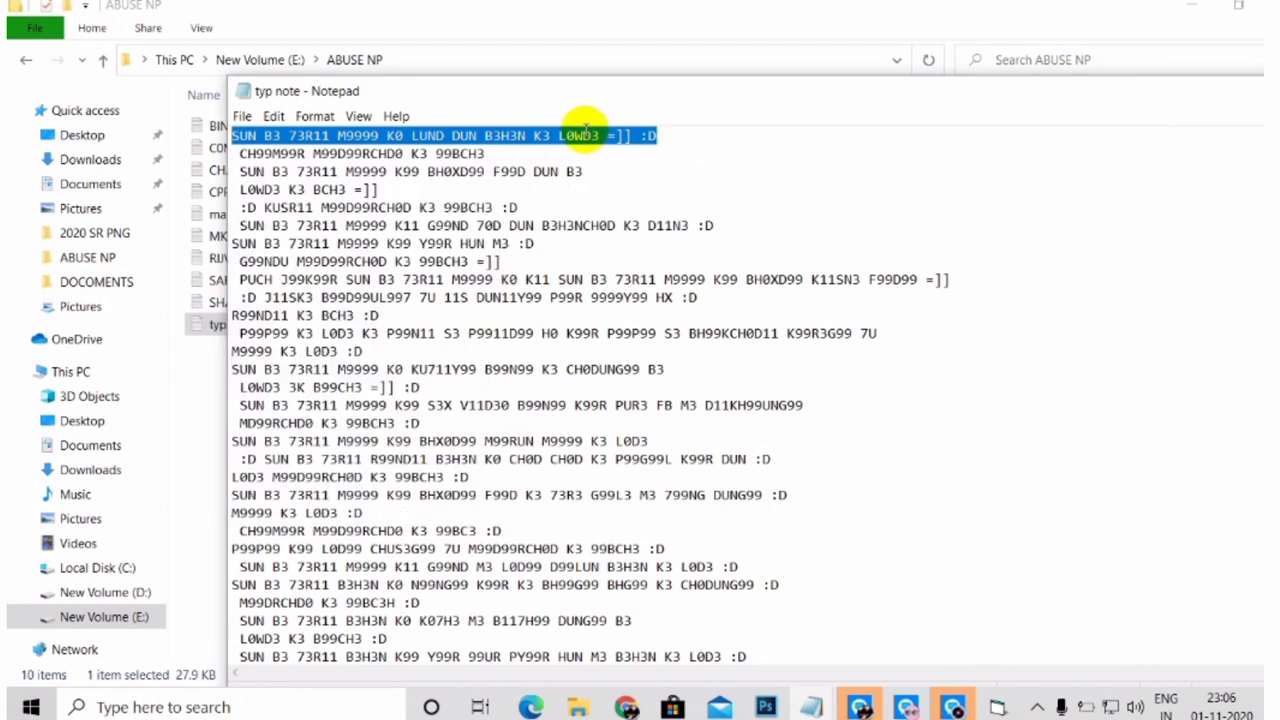
- Copy the first, second, third and fifth lines of the note one after another into the clipboard history
{"action": "left_click", "coordinate": [580, 133]}
{"action": "left_click_drag", "start_coordinate": [656, 134], "coordinate": [209, 134]}
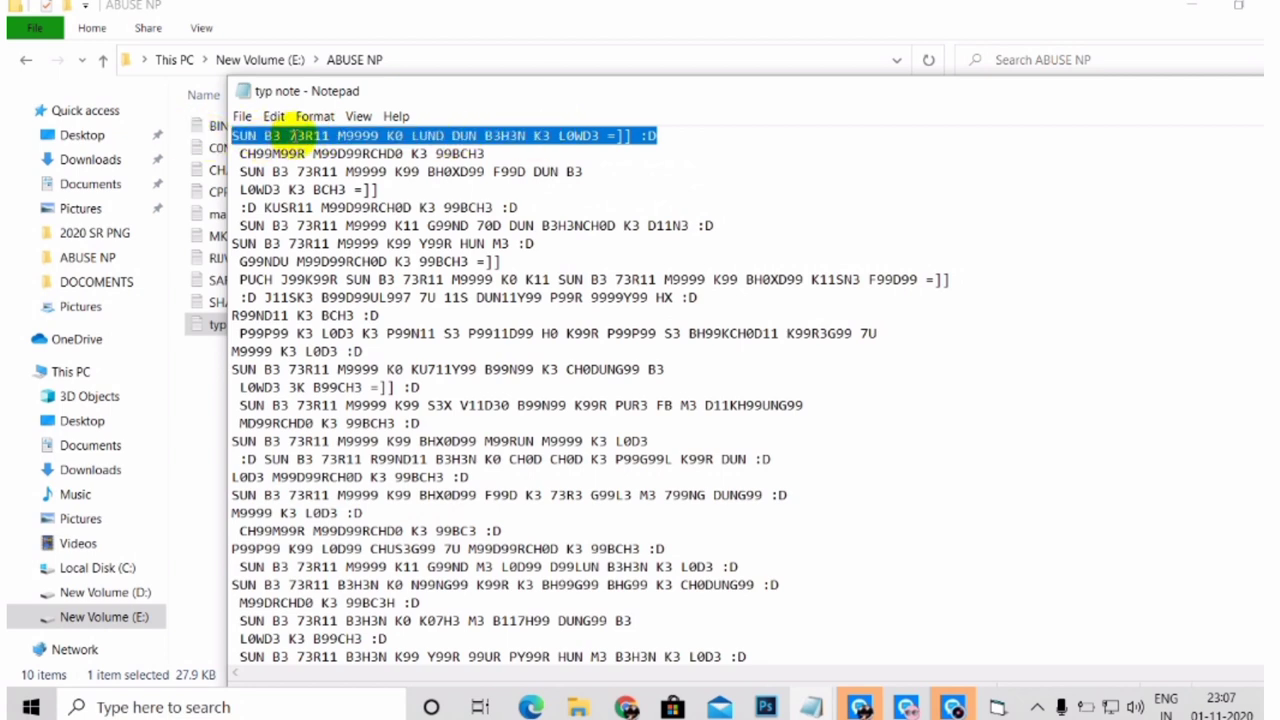
{"action": "left_click_drag", "start_coordinate": [503, 160], "coordinate": [229, 153]}
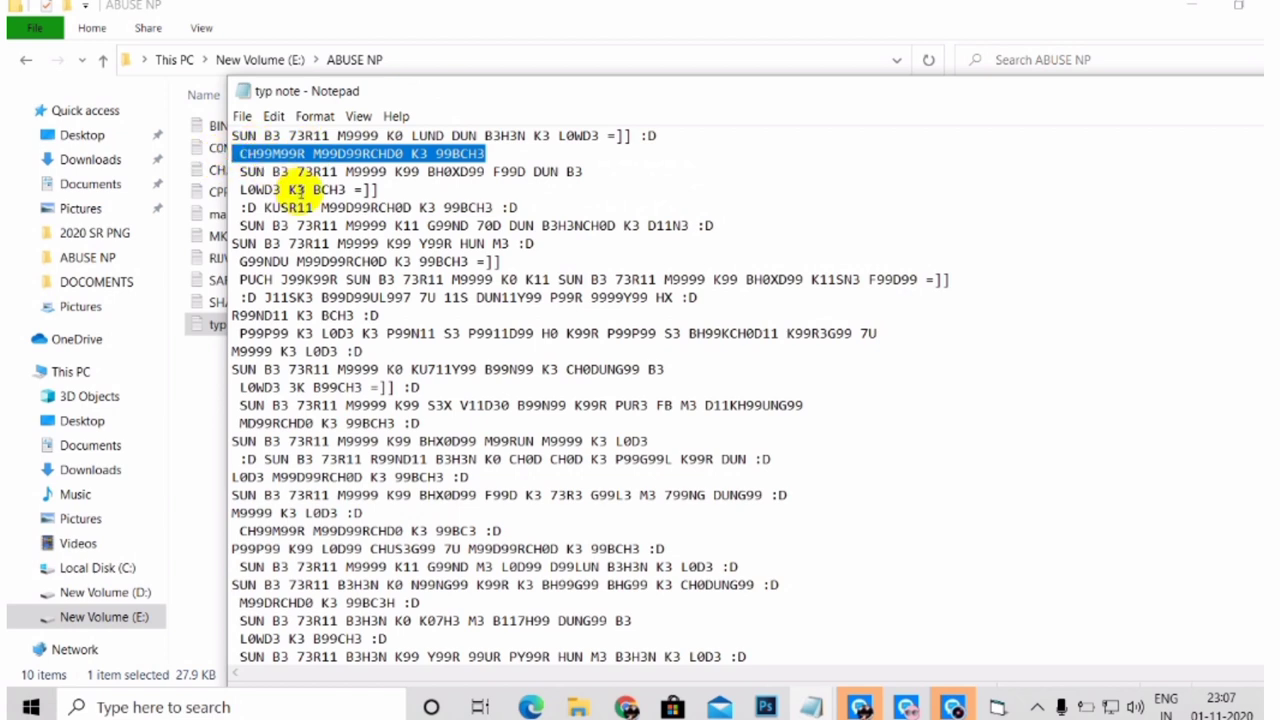
{"action": "left_click_drag", "start_coordinate": [590, 171], "coordinate": [228, 171]}
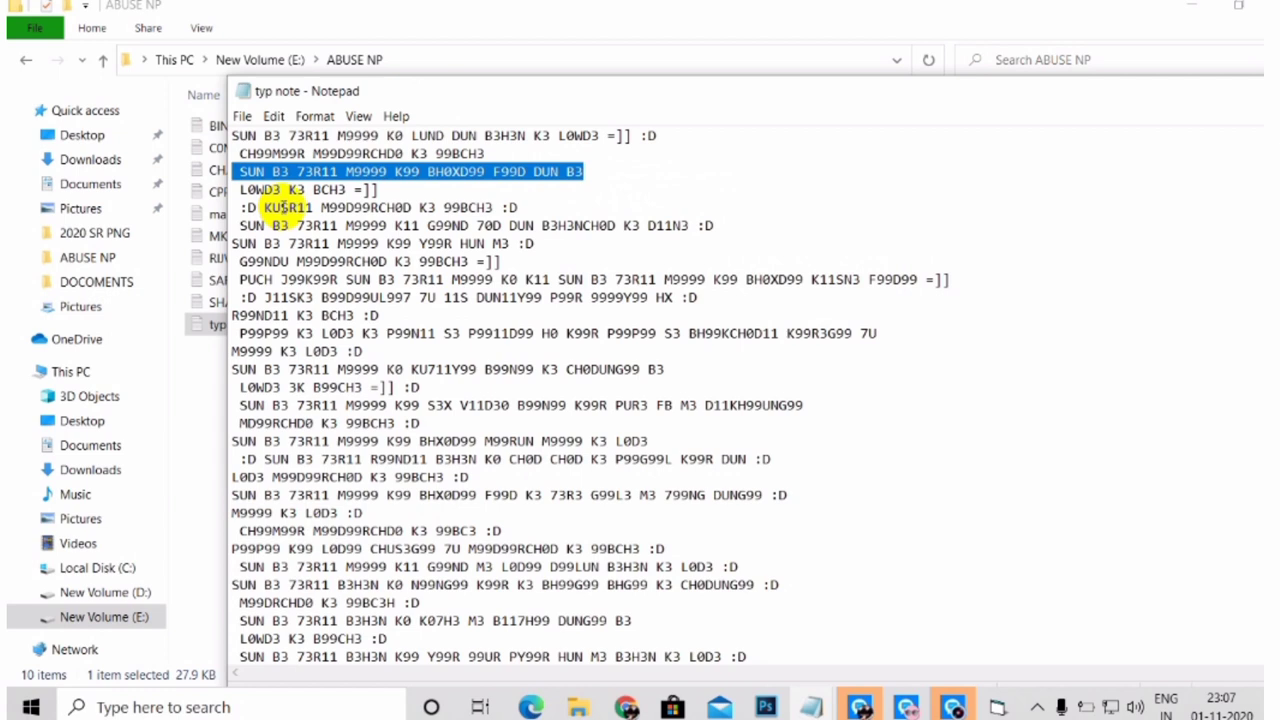
{"action": "left_click", "coordinate": [520, 208]}
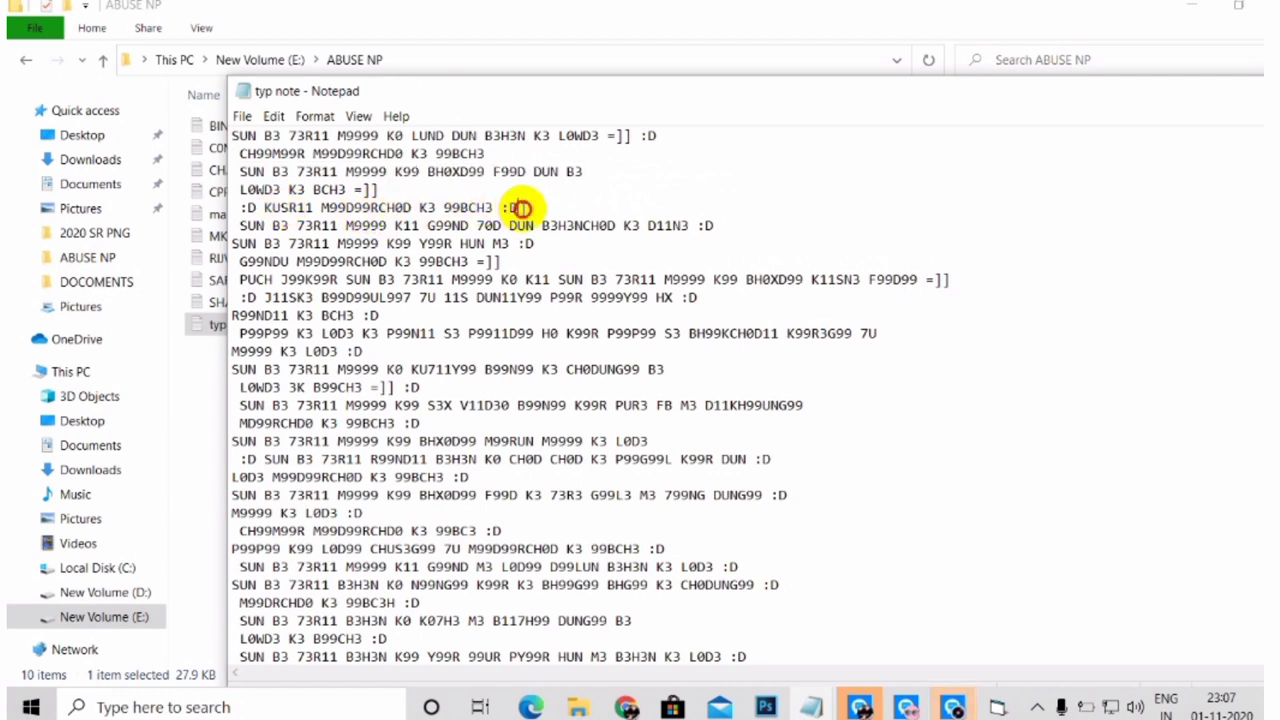
{"action": "left_click_drag", "start_coordinate": [520, 208], "coordinate": [252, 207]}
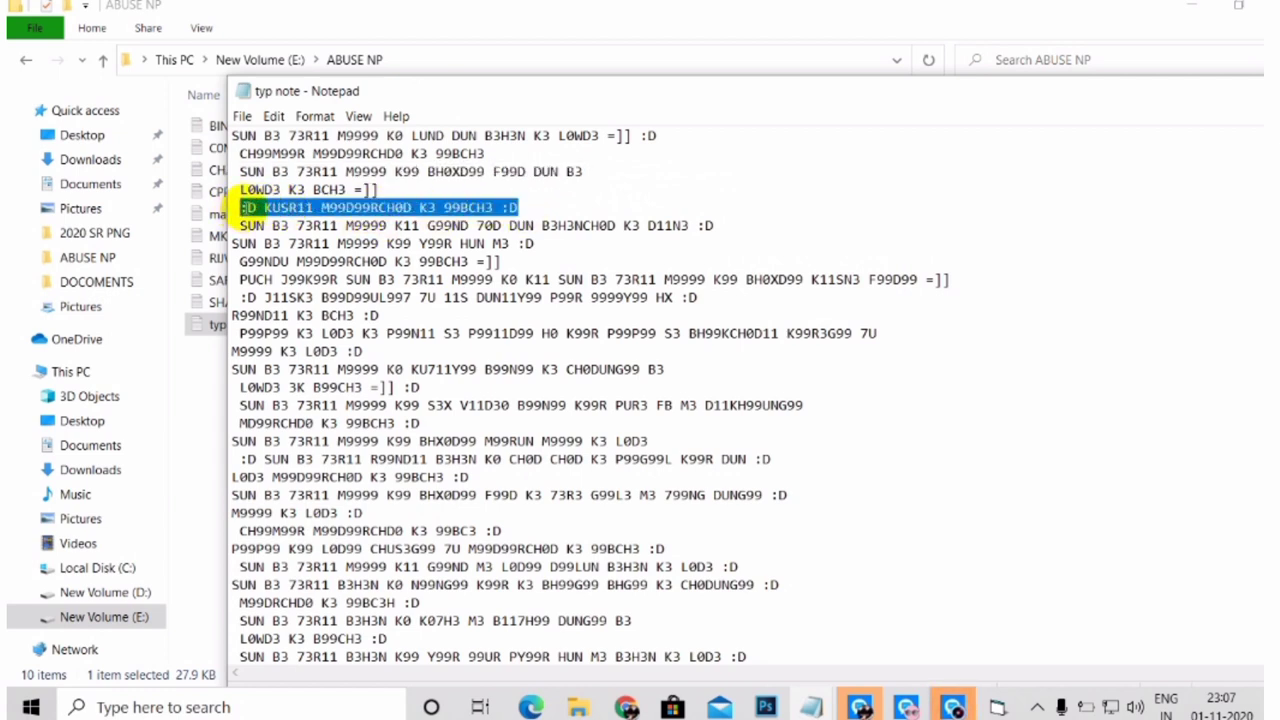
- Copy the seventh and eighth lines of the note separately into the clipboard history
{"action": "left_click_drag", "start_coordinate": [530, 245], "coordinate": [238, 243]}
{"action": "left_click", "coordinate": [238, 243]}
{"action": "left_click_drag", "start_coordinate": [535, 243], "coordinate": [220, 243]}
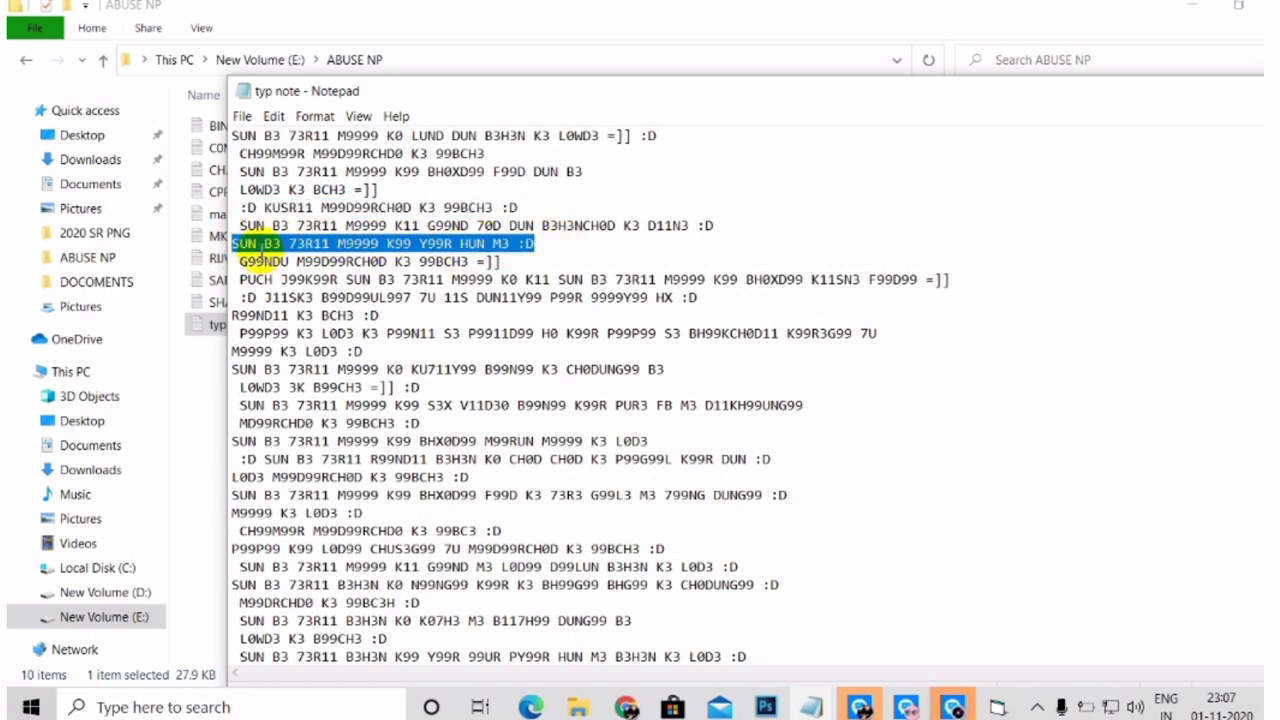
{"action": "left_click_drag", "start_coordinate": [502, 262], "coordinate": [232, 261]}
{"action": "key", "text": "super+c"}
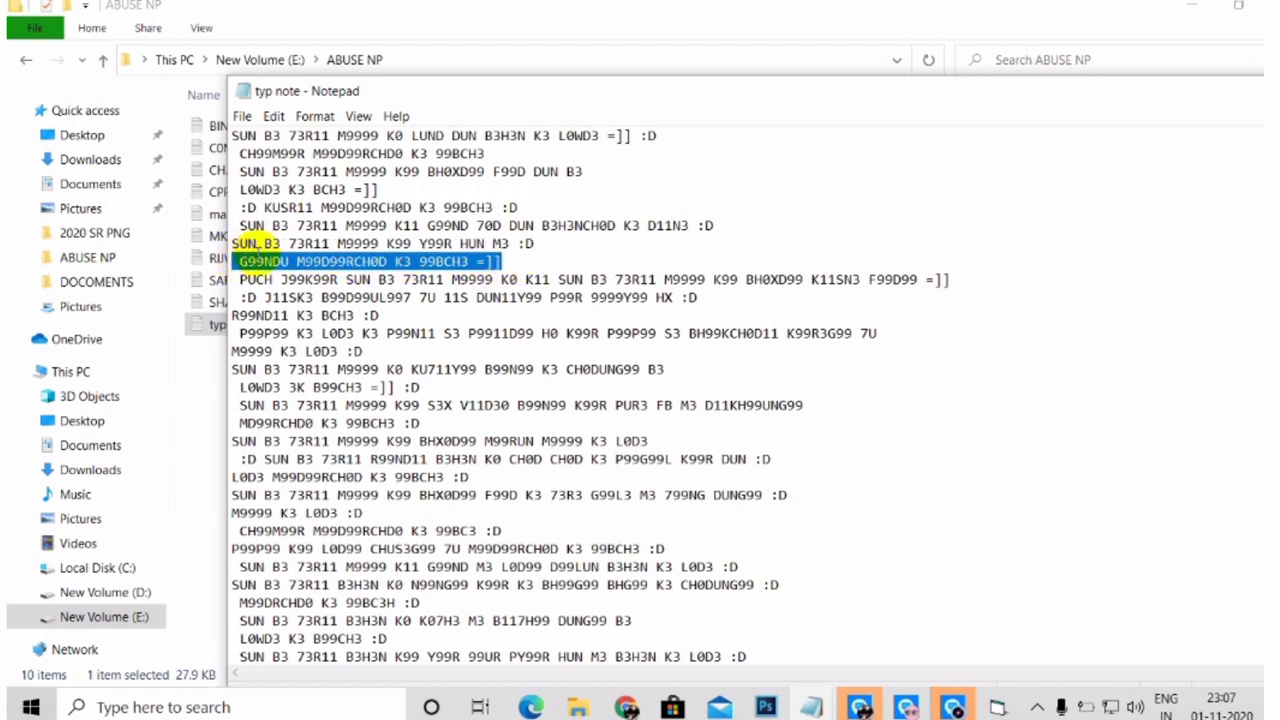
- Get back to the Auto Typer and add the note's eighth line as the first message, with no text colour or effect
{"action": "left_click", "coordinate": [1190, 8]}
{"action": "left_click_drag", "start_coordinate": [1236, 99], "coordinate": [1056, 112]}
{"action": "left_click", "coordinate": [1143, 114]}
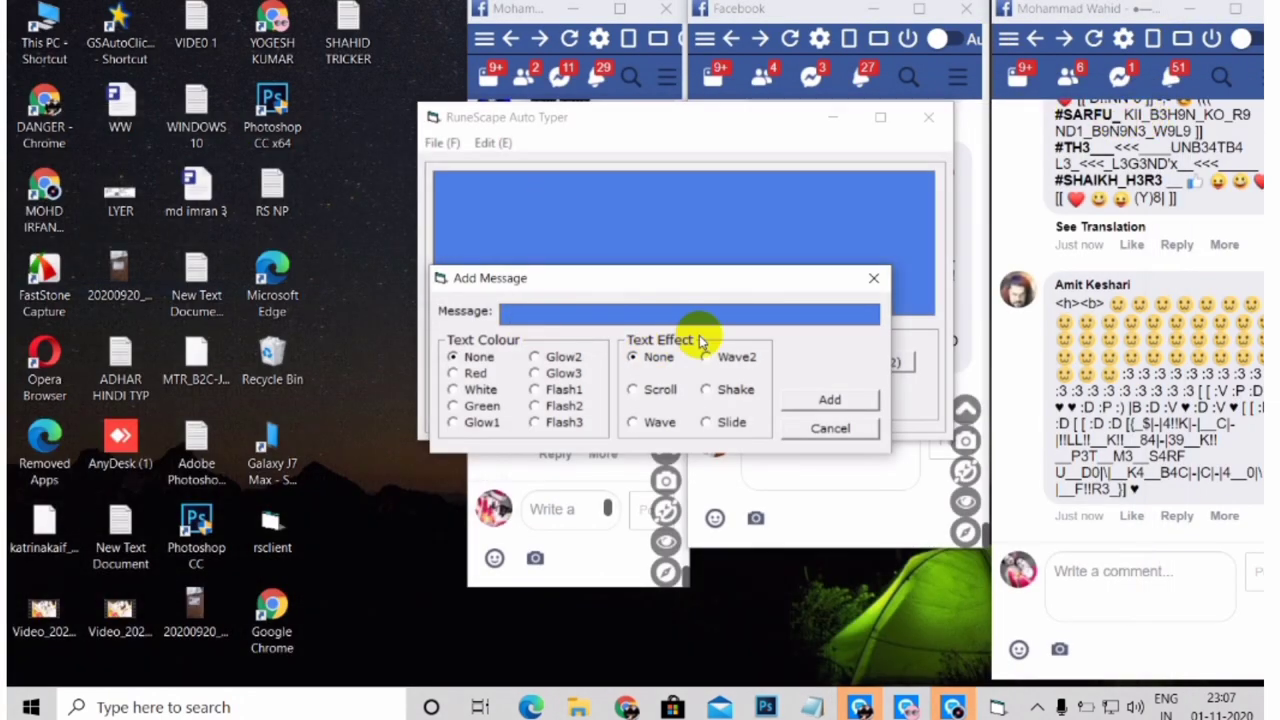
{"action": "left_click", "coordinate": [716, 311]}
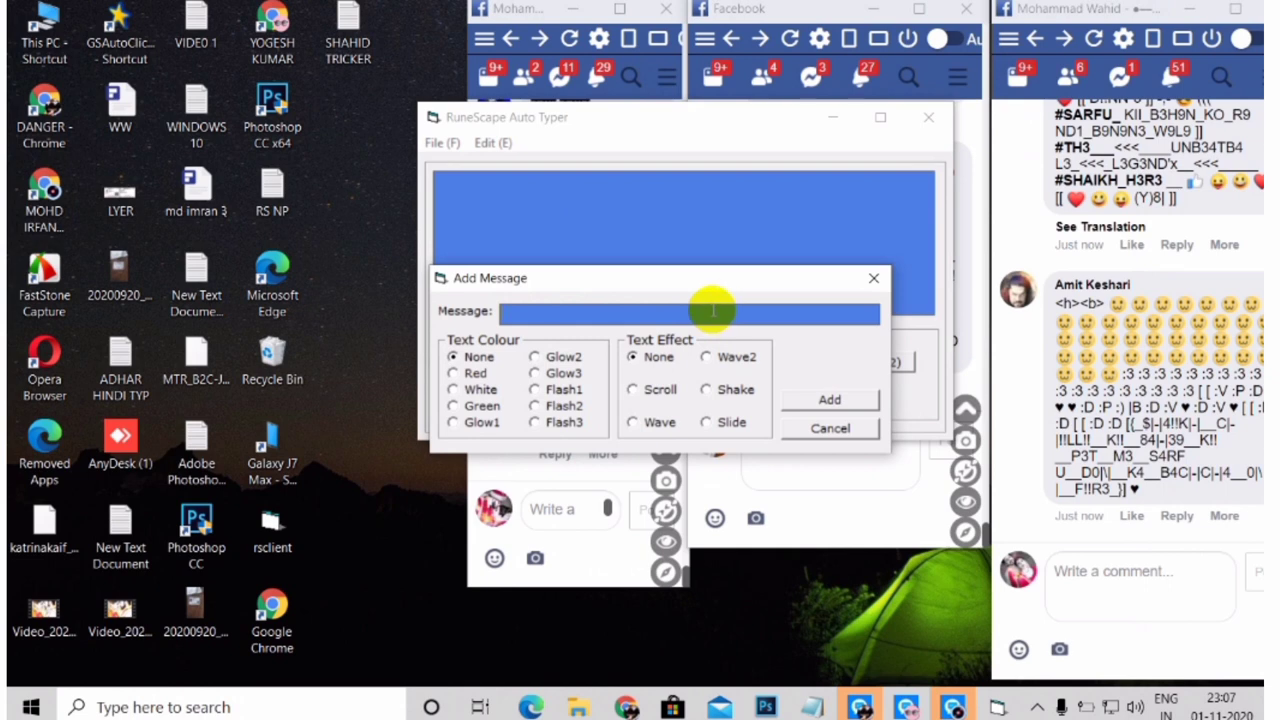
{"action": "key", "text": "super+v"}
{"action": "left_click", "coordinate": [706, 312]}
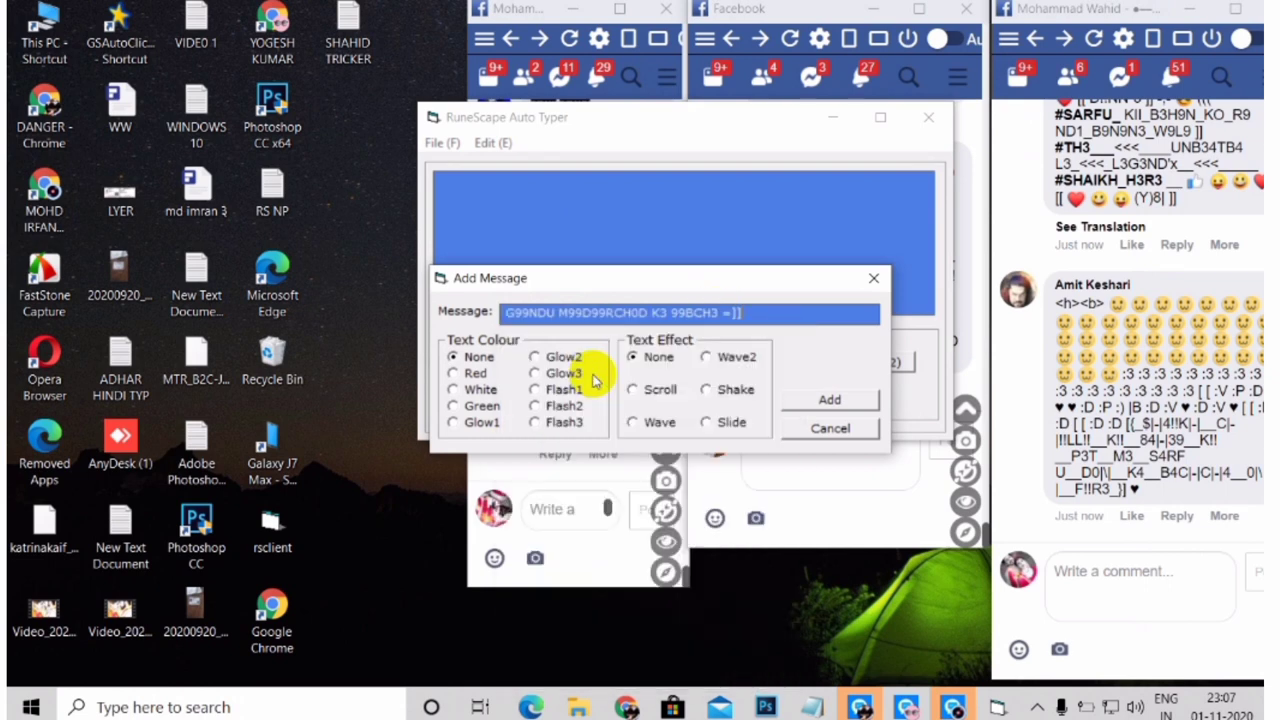
{"action": "left_click", "coordinate": [858, 401]}
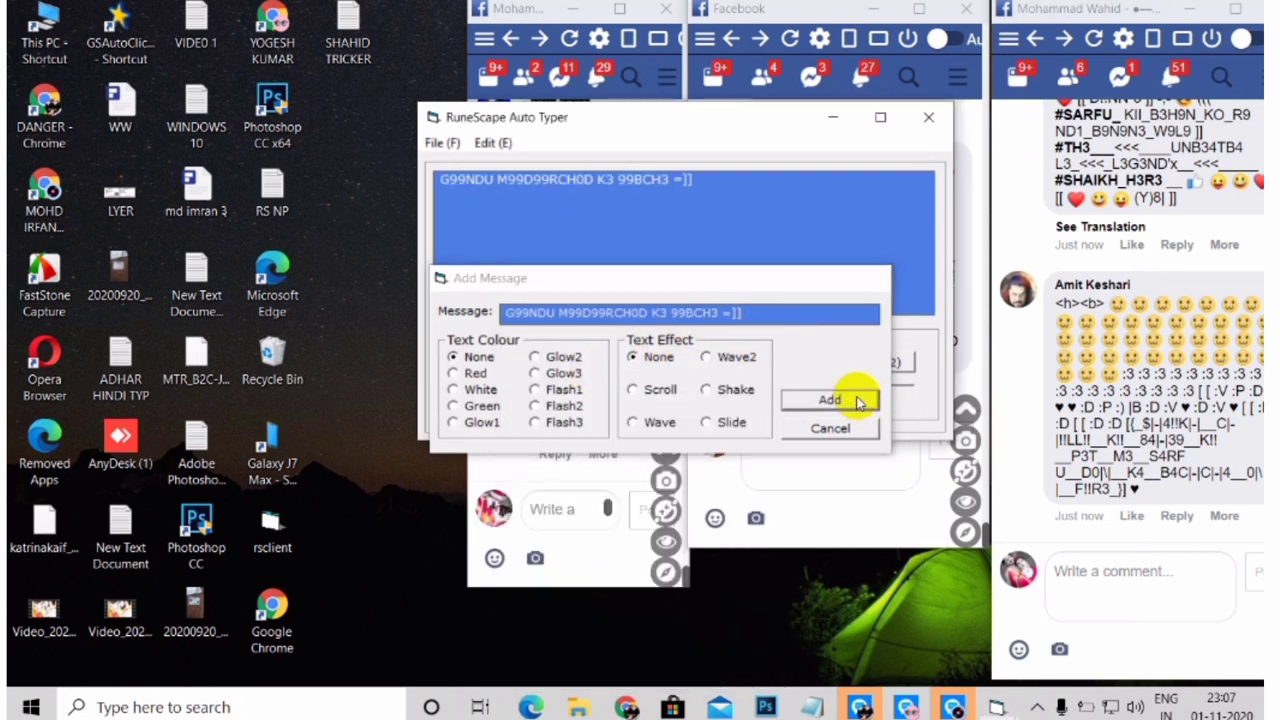
- Add the note's seventh and fifth lines from the clipboard history as the second and third Auto Typer messages
{"action": "left_click", "coordinate": [776, 364]}
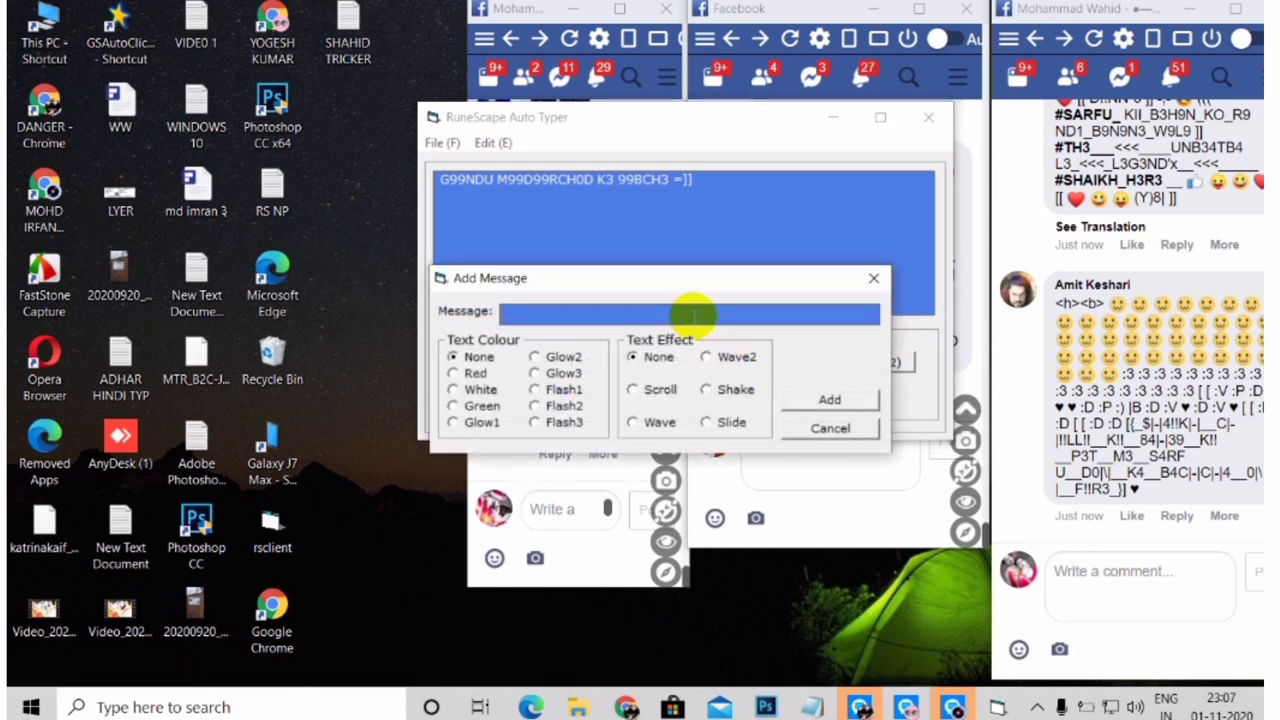
{"action": "key", "text": "super+v"}
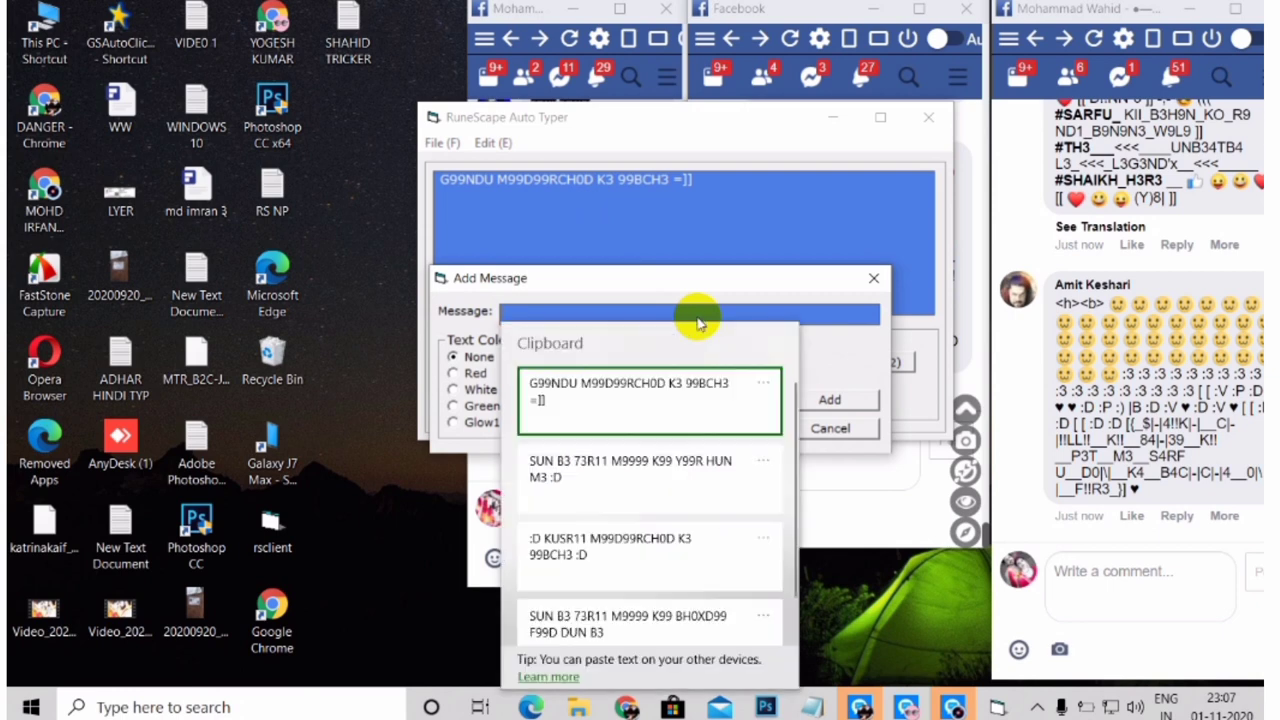
{"action": "left_click", "coordinate": [628, 463]}
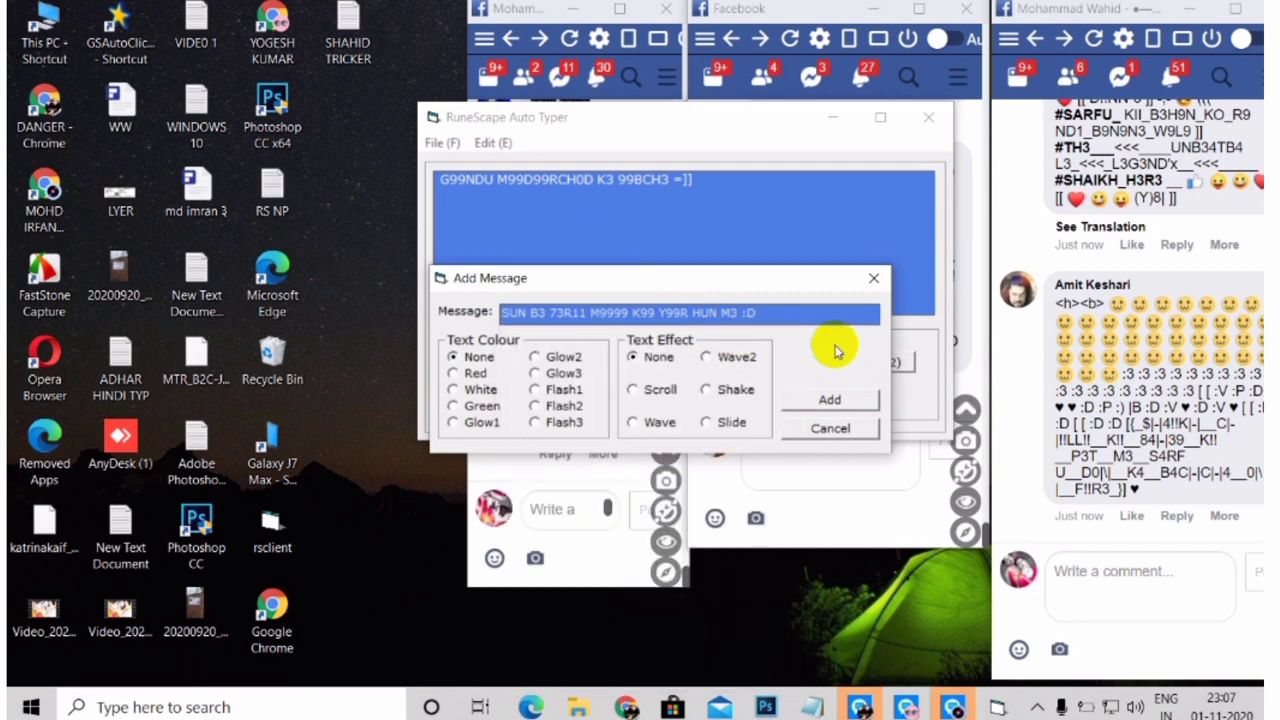
{"action": "left_click", "coordinate": [830, 400]}
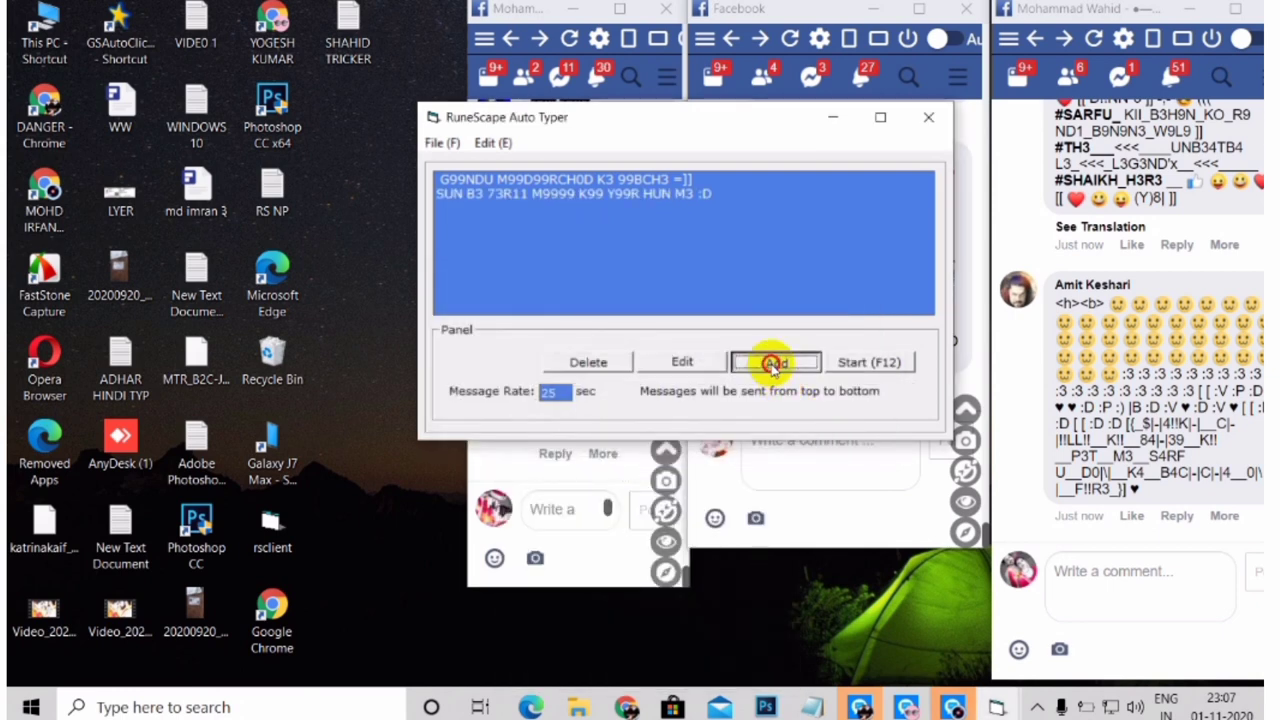
{"action": "left_click", "coordinate": [773, 364]}
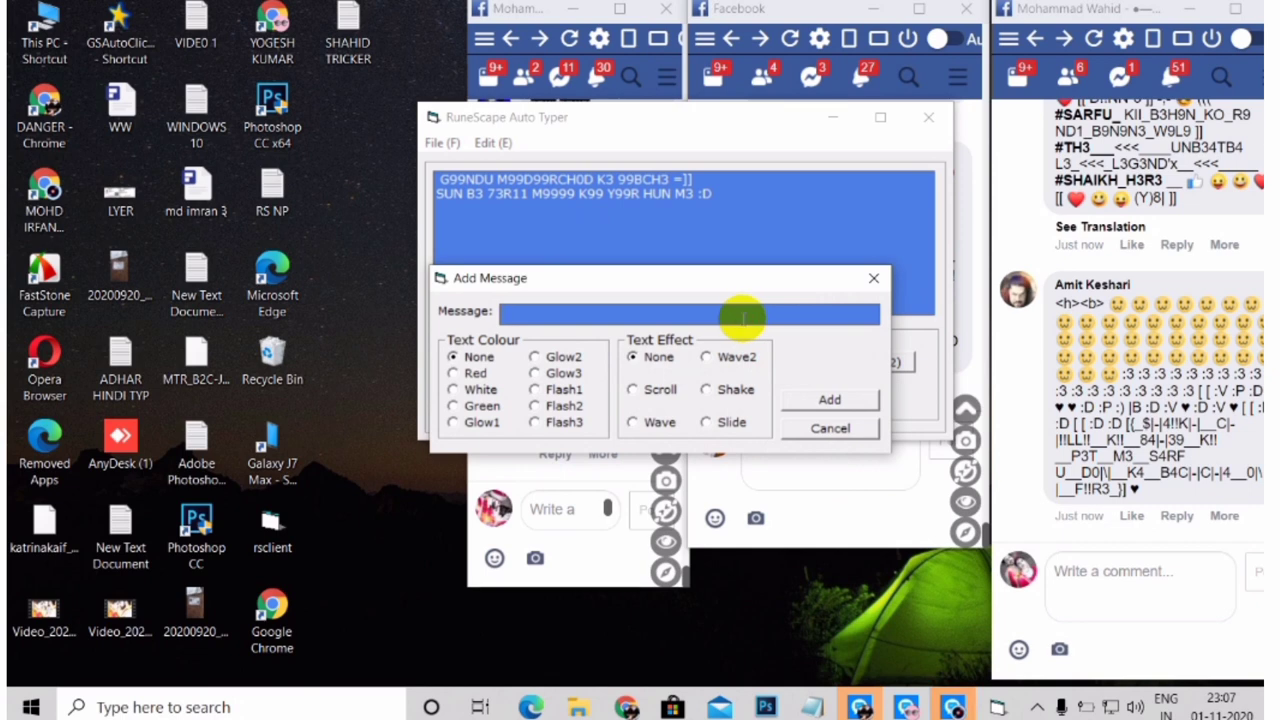
{"action": "key", "text": "super+v"}
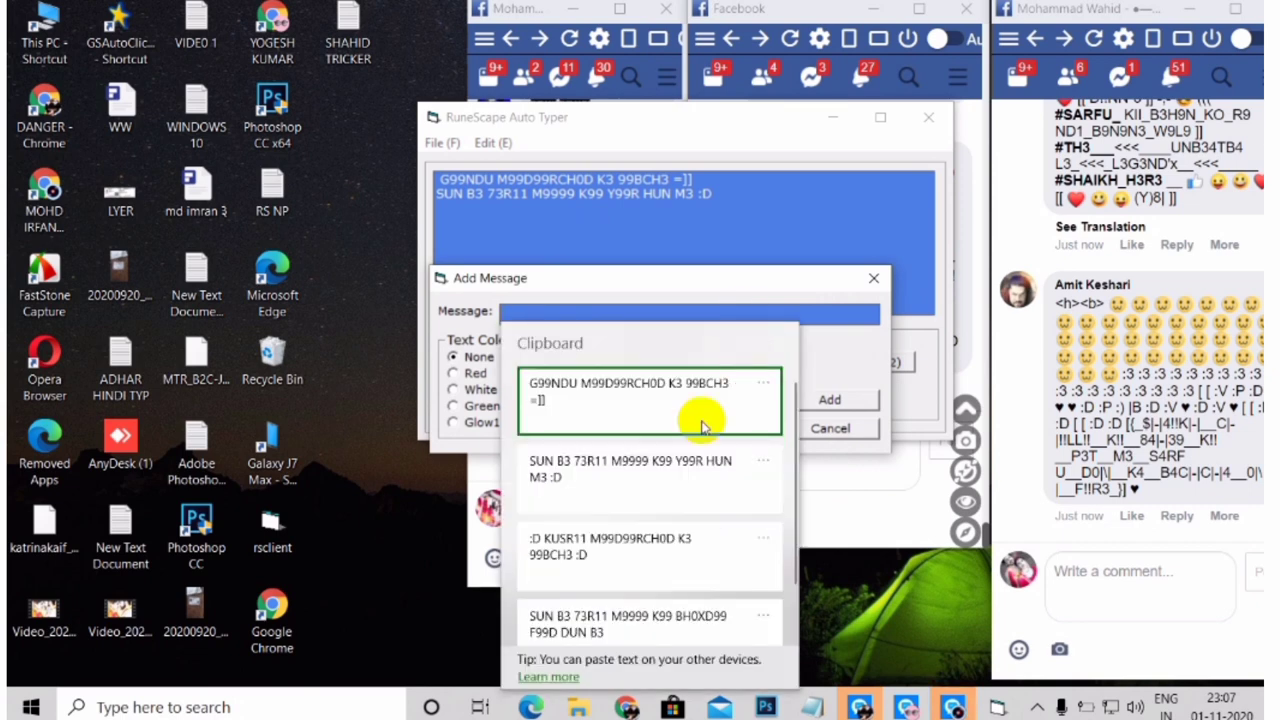
{"action": "left_click", "coordinate": [648, 535]}
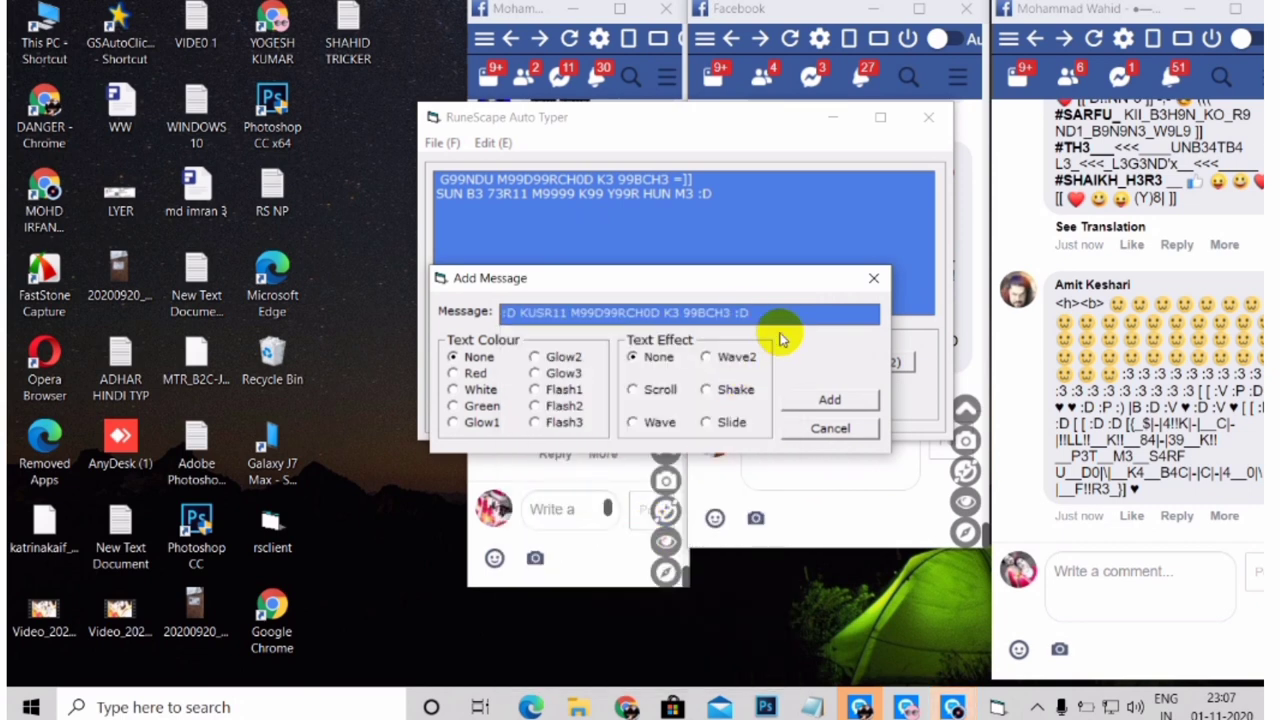
{"action": "left_click", "coordinate": [830, 399]}
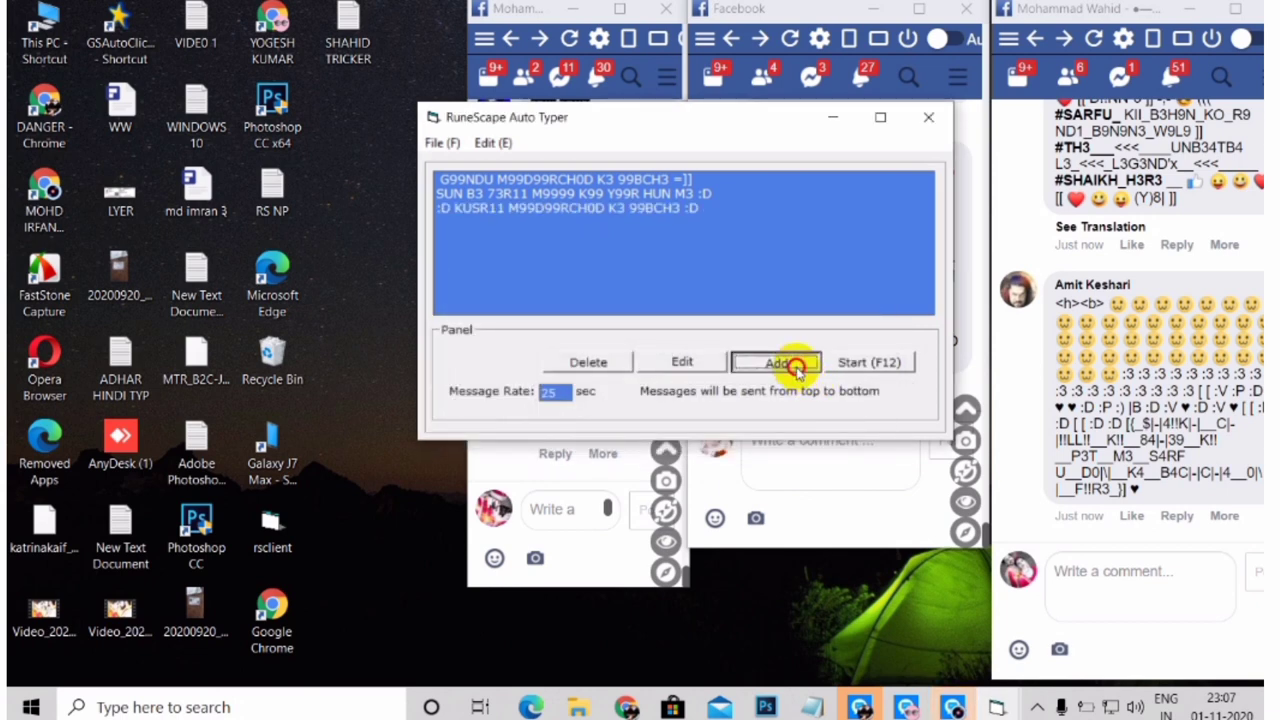
- Delete the three already added lines from the clipboard history and add the note's third line as the fourth message
{"action": "left_click", "coordinate": [777, 362]}
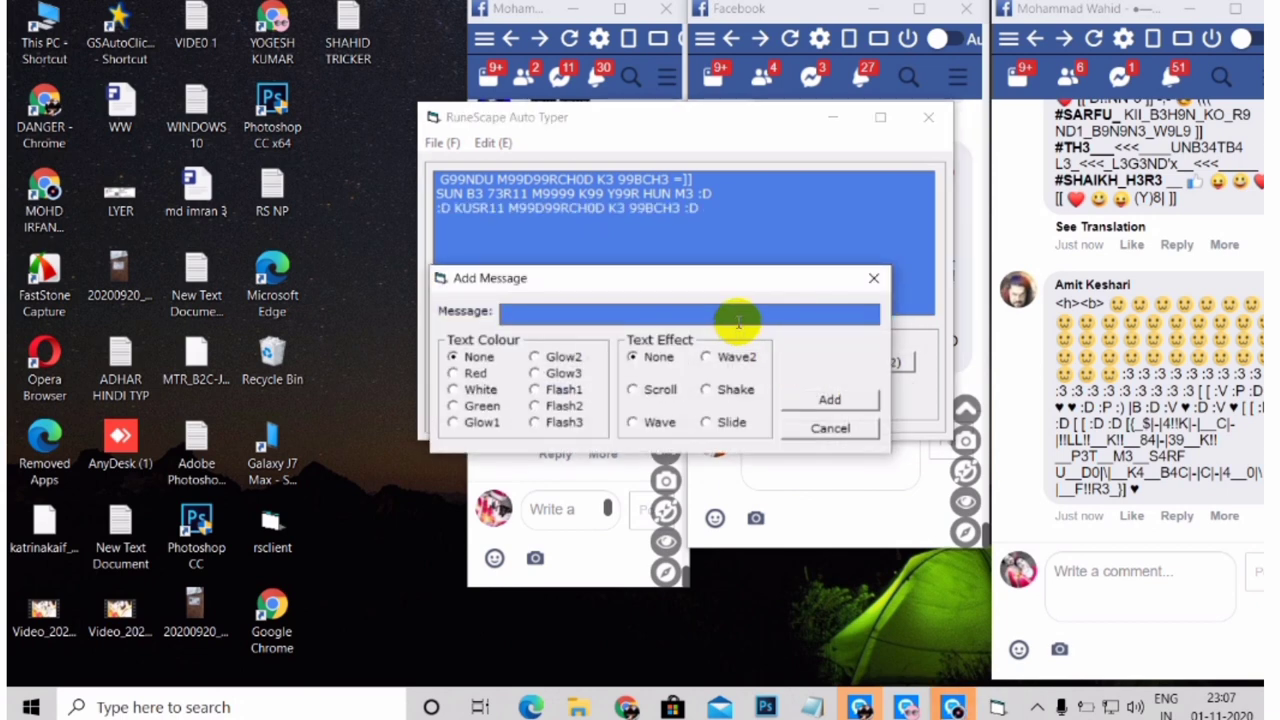
{"action": "key", "text": "super+v"}
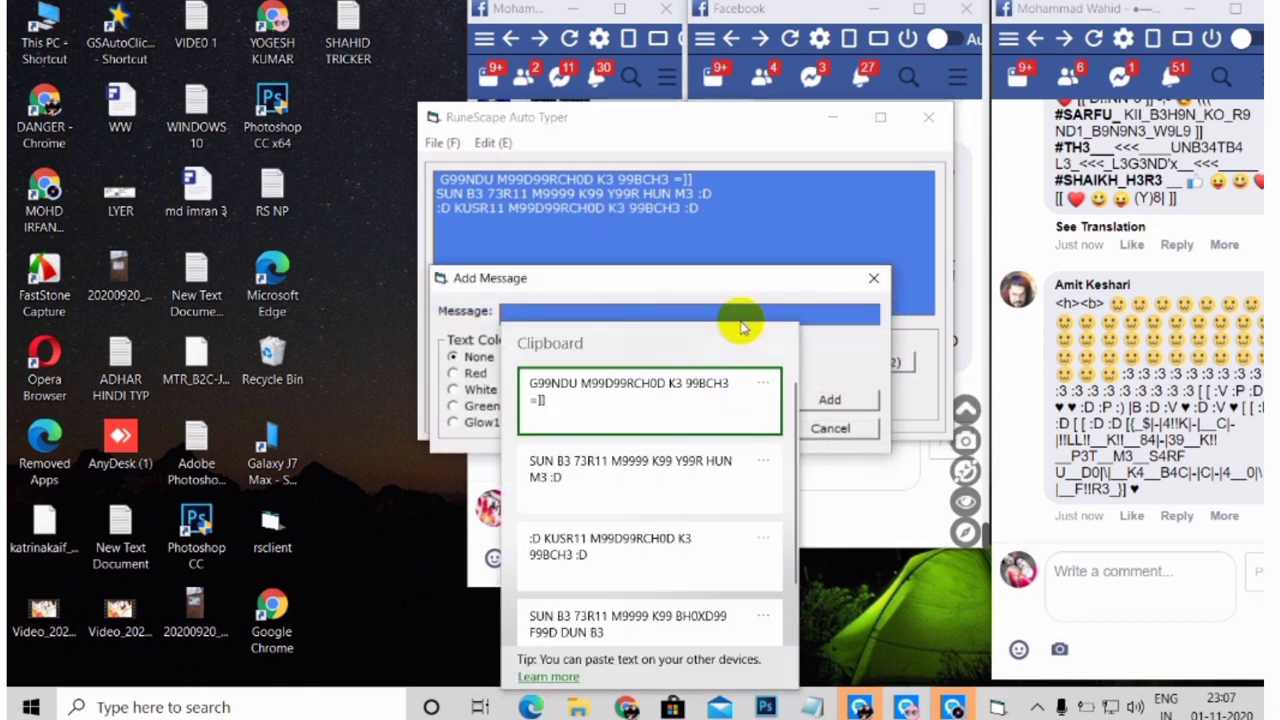
{"action": "left_click", "coordinate": [664, 536]}
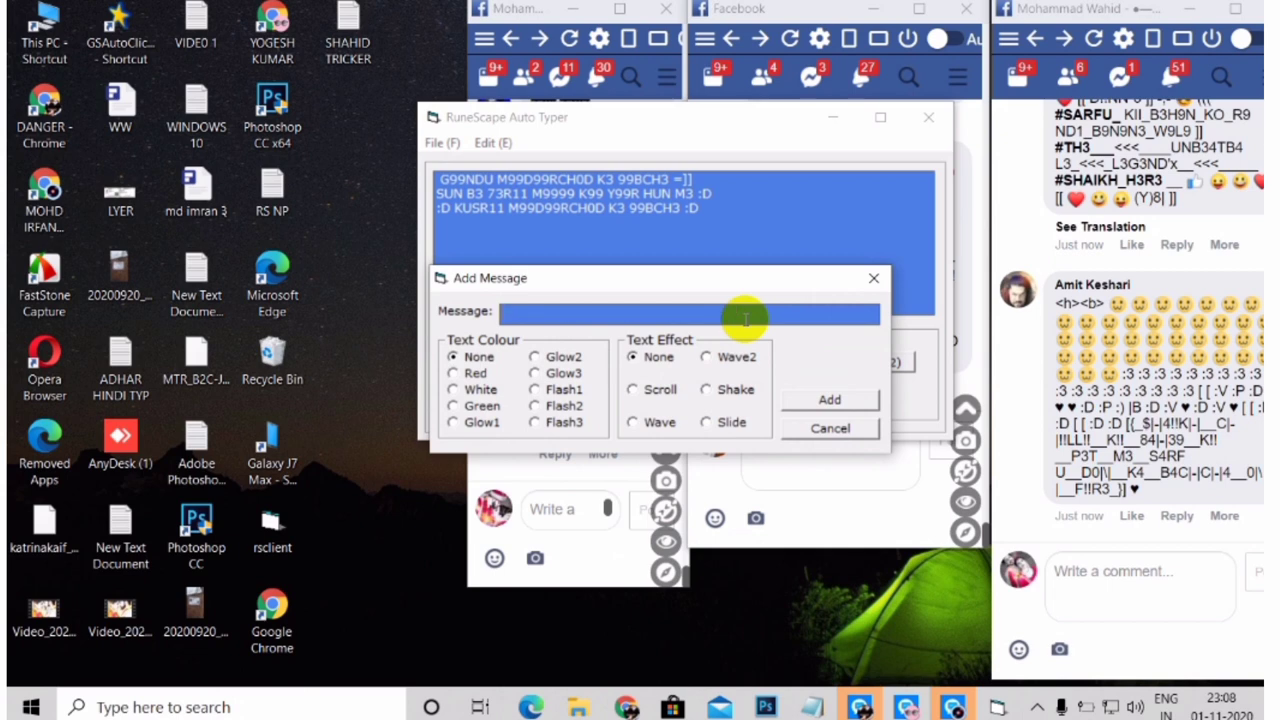
{"action": "key", "text": "super+v"}
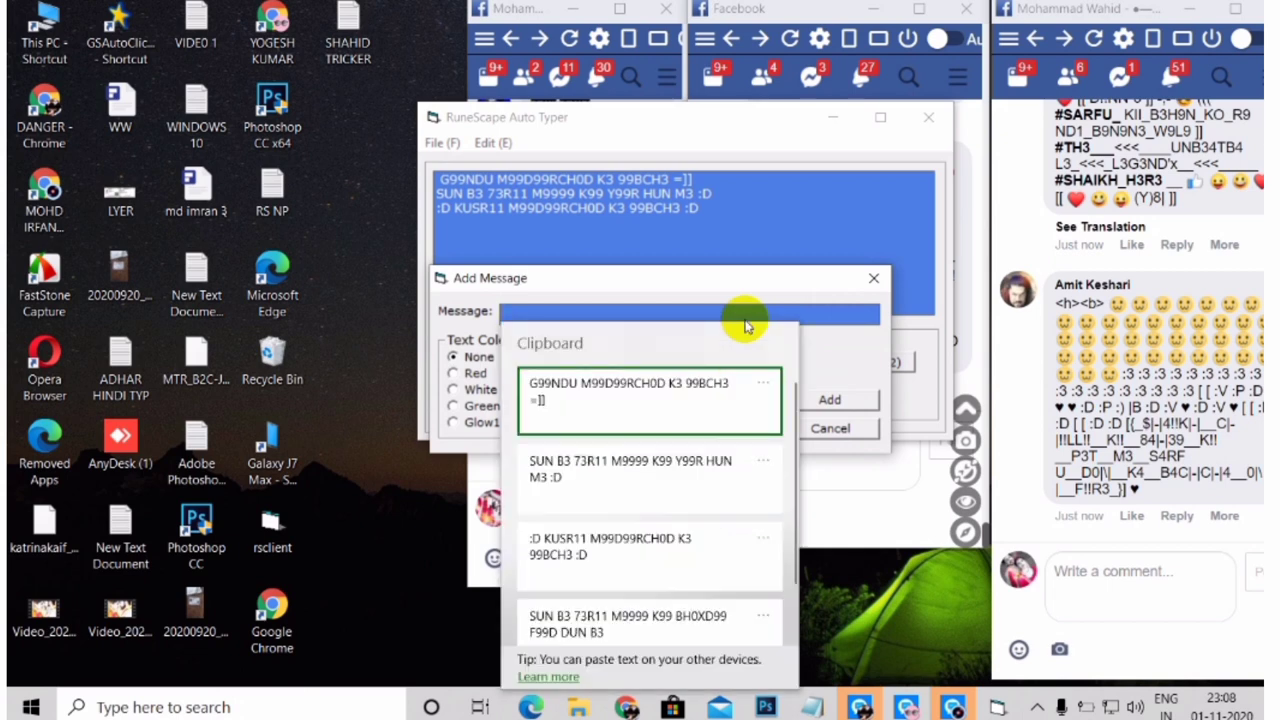
{"action": "left_click", "coordinate": [763, 384]}
{"action": "left_click", "coordinate": [730, 418]}
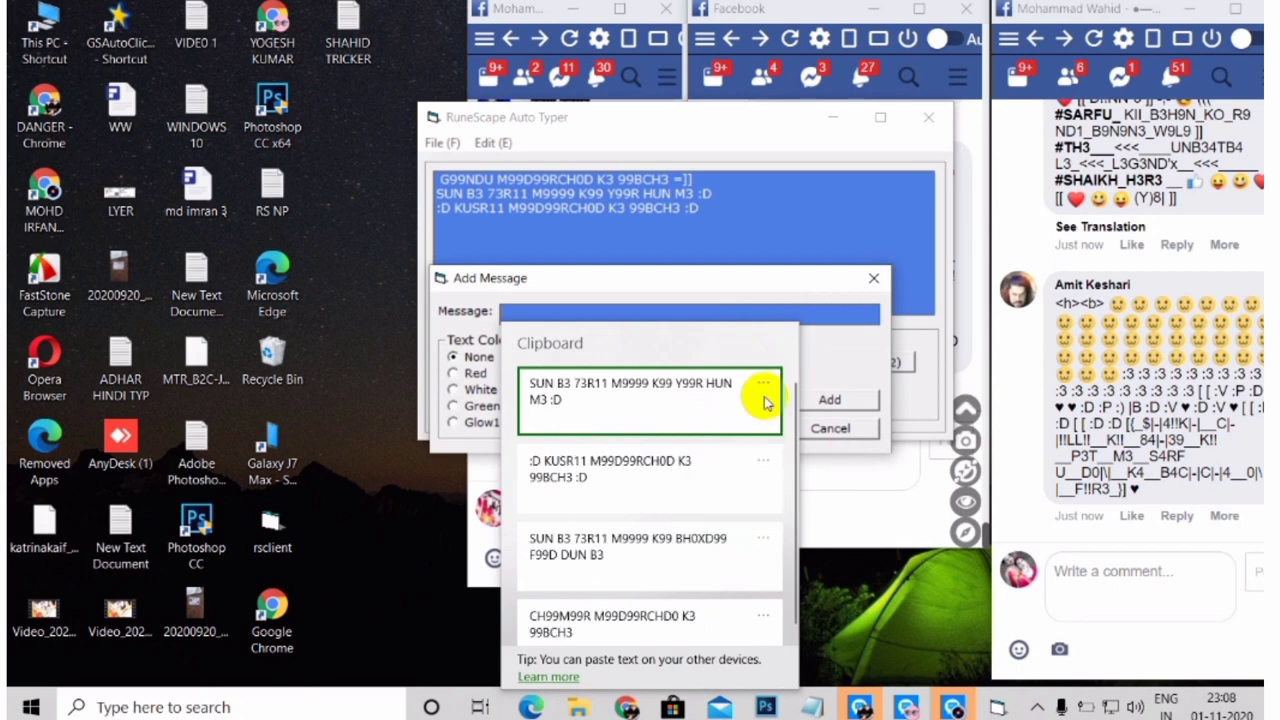
{"action": "left_click", "coordinate": [764, 386]}
{"action": "left_click", "coordinate": [749, 422]}
{"action": "left_click", "coordinate": [762, 382]}
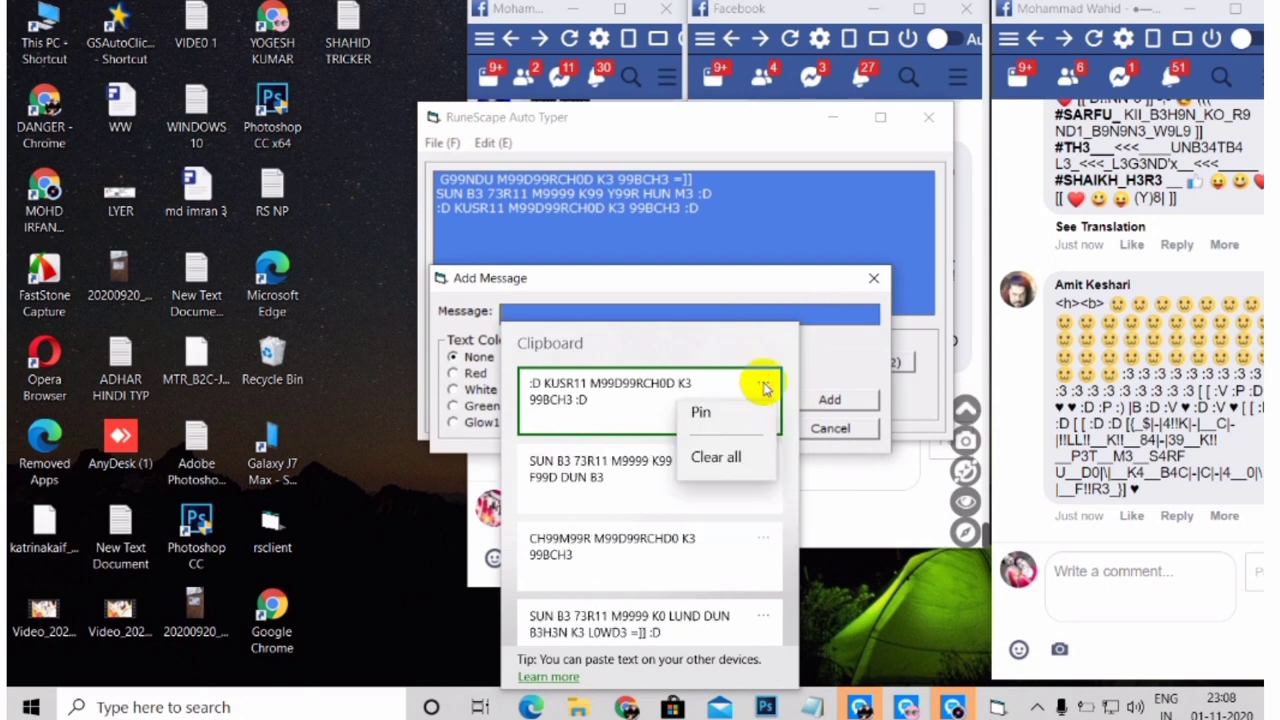
{"action": "left_click", "coordinate": [749, 422]}
{"action": "left_click", "coordinate": [668, 398]}
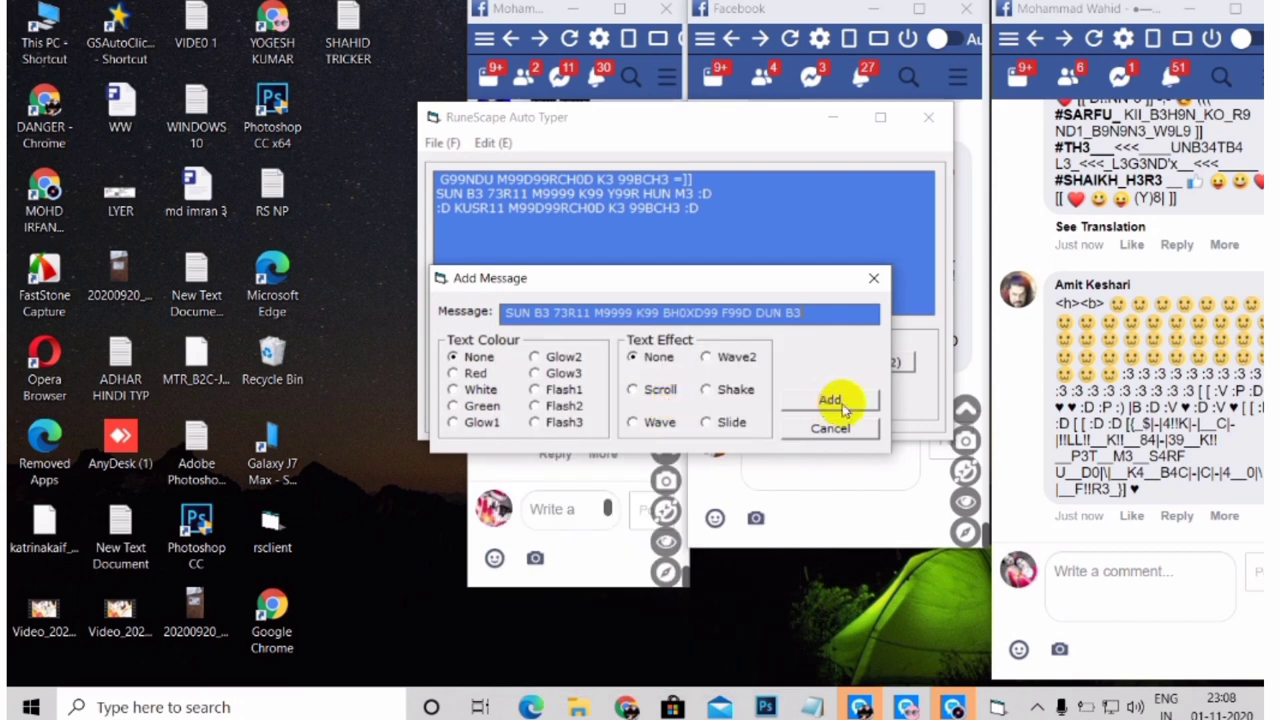
{"action": "left_click", "coordinate": [838, 400]}
- Add the note's second and first lines from the clipboard history as the fifth and sixth Auto Typer messages
{"action": "left_click", "coordinate": [766, 363]}
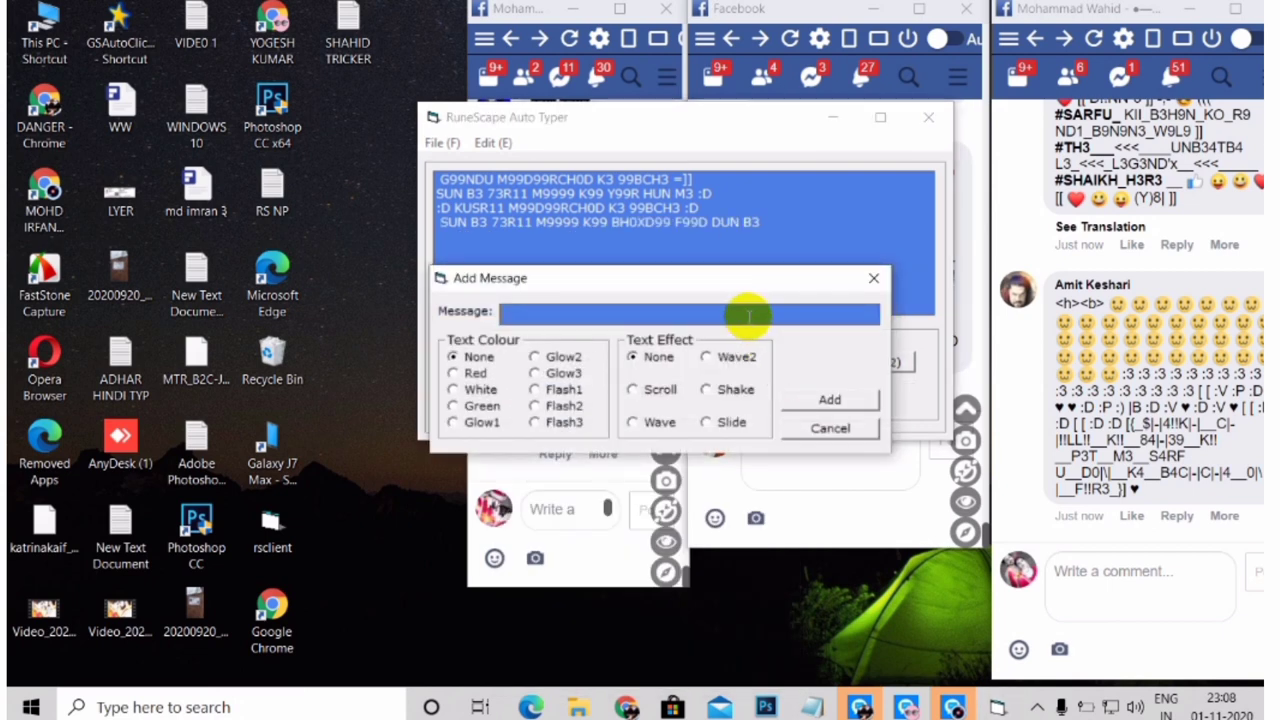
{"action": "key", "text": "super+v"}
{"action": "left_click", "coordinate": [751, 466]}
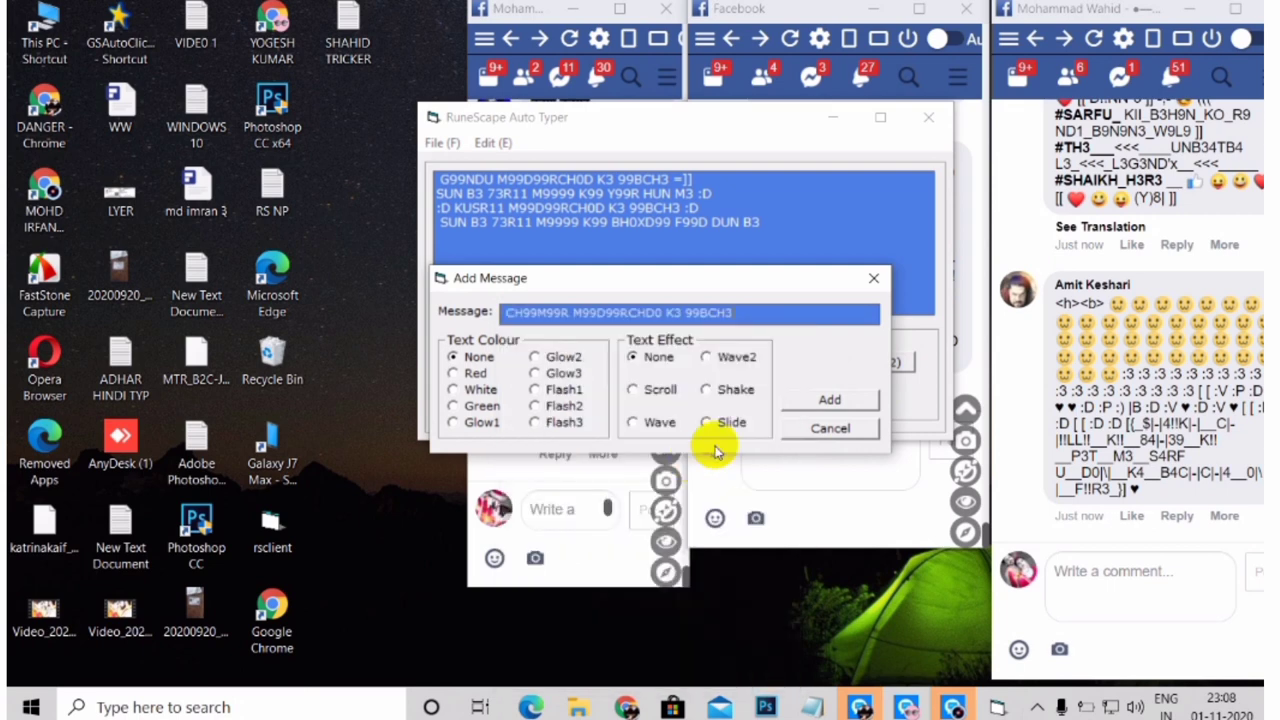
{"action": "left_click", "coordinate": [830, 399]}
{"action": "left_click", "coordinate": [797, 362]}
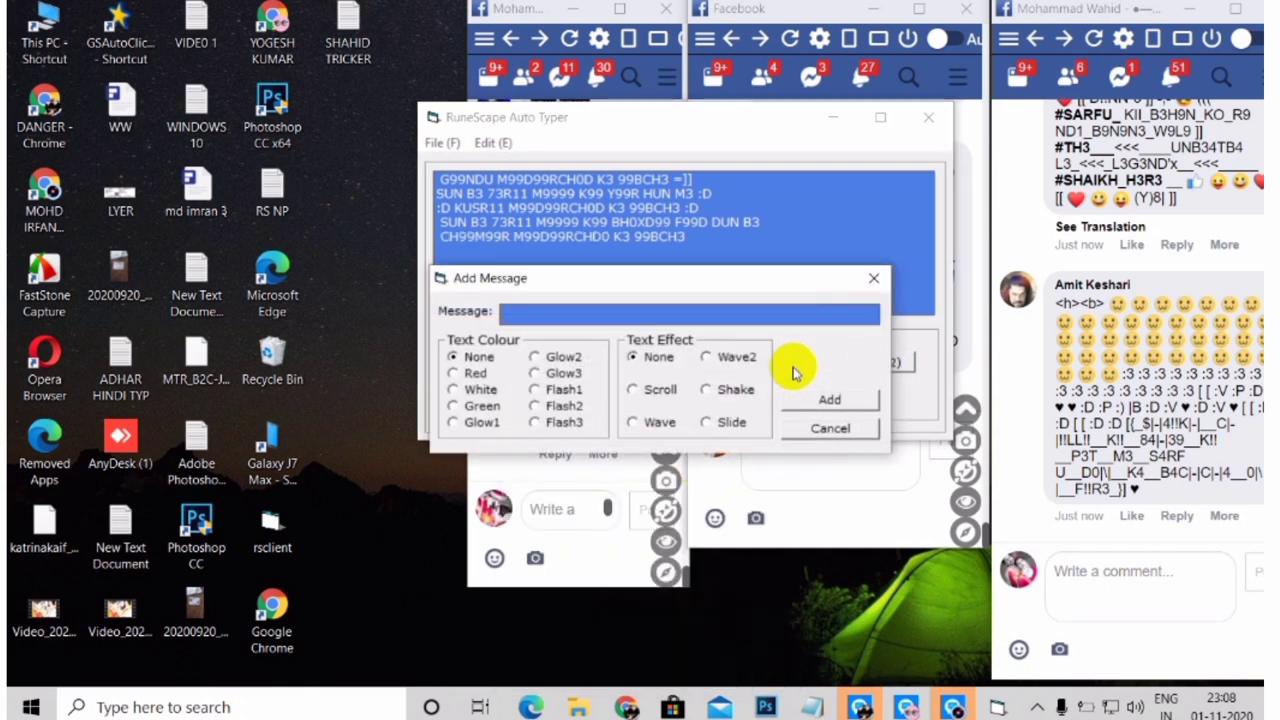
{"action": "key", "text": "super+v"}
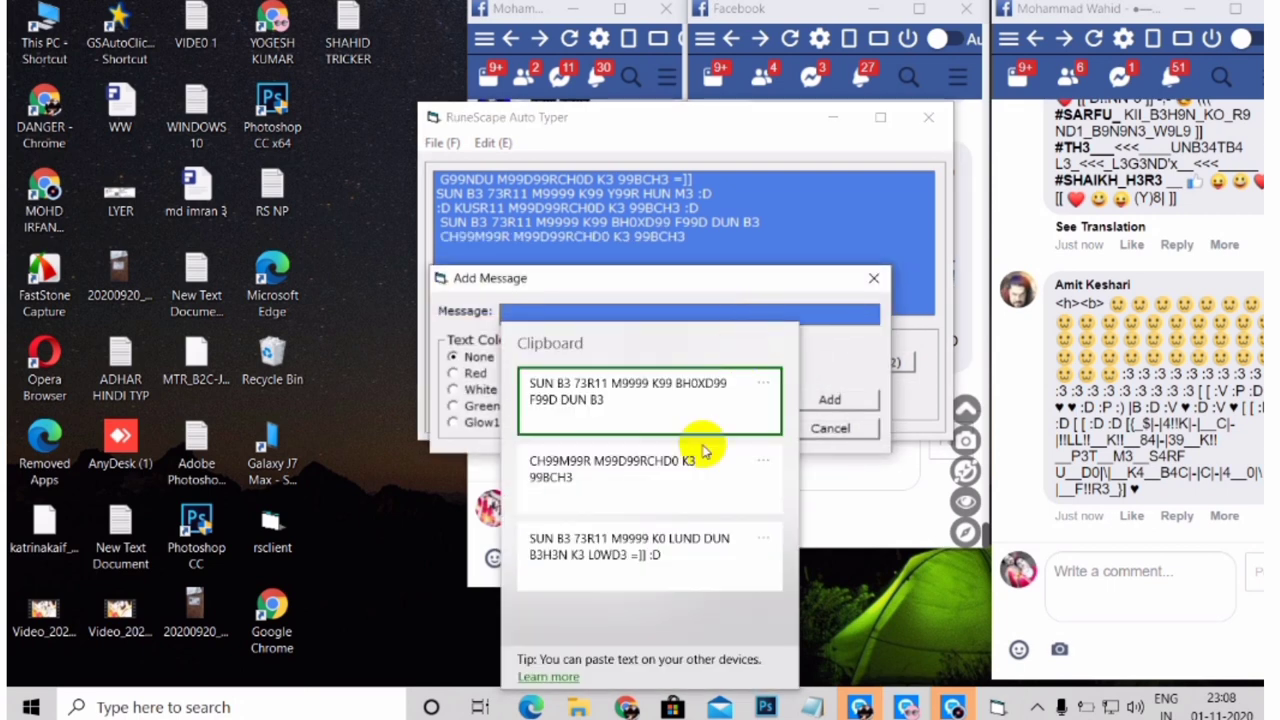
{"action": "left_click", "coordinate": [706, 540]}
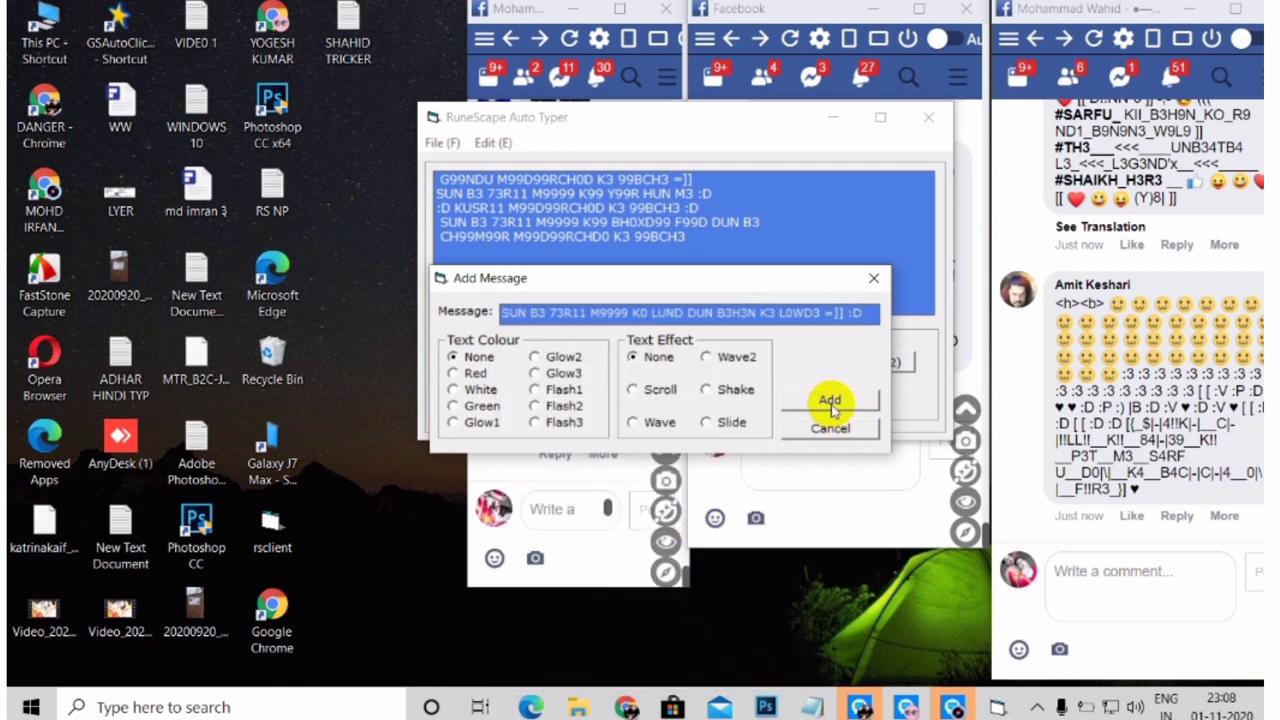
{"action": "left_click", "coordinate": [831, 402]}
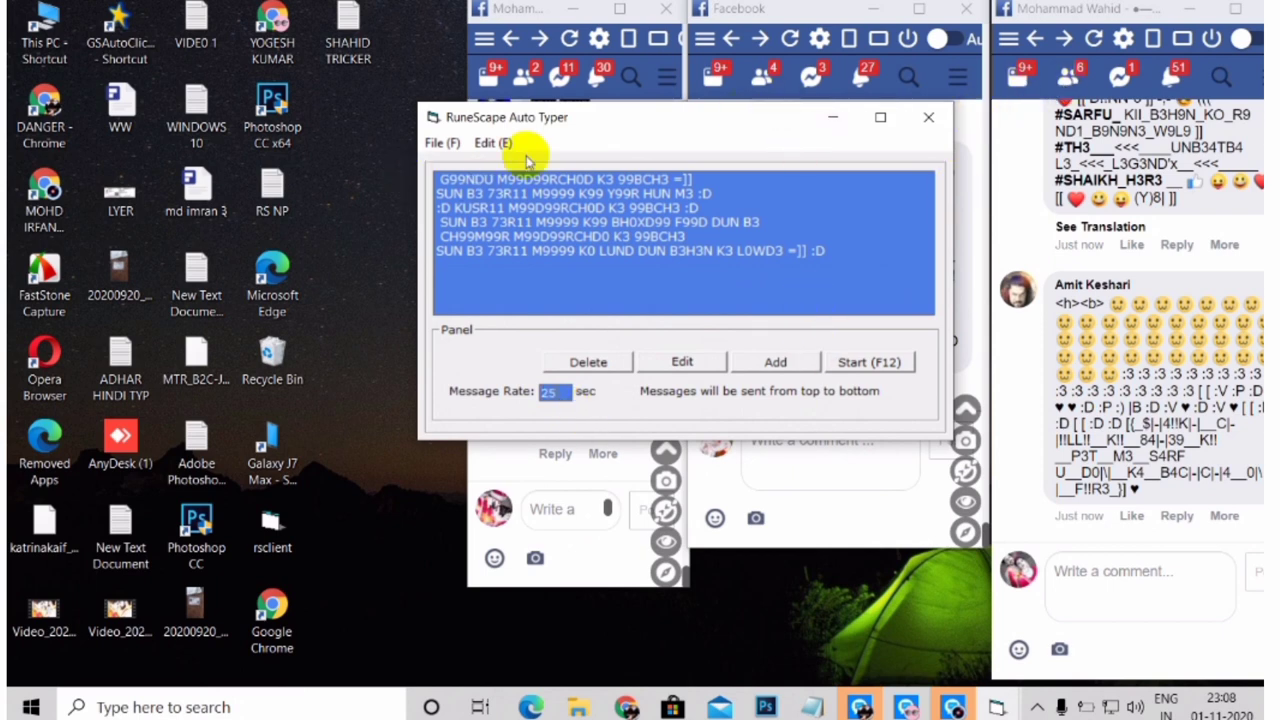
- Launch GS Auto Clicker and move the Auto Typer window aside so the Facebook windows are uncovered
{"action": "left_click_drag", "start_coordinate": [768, 138], "coordinate": [812, 38]}
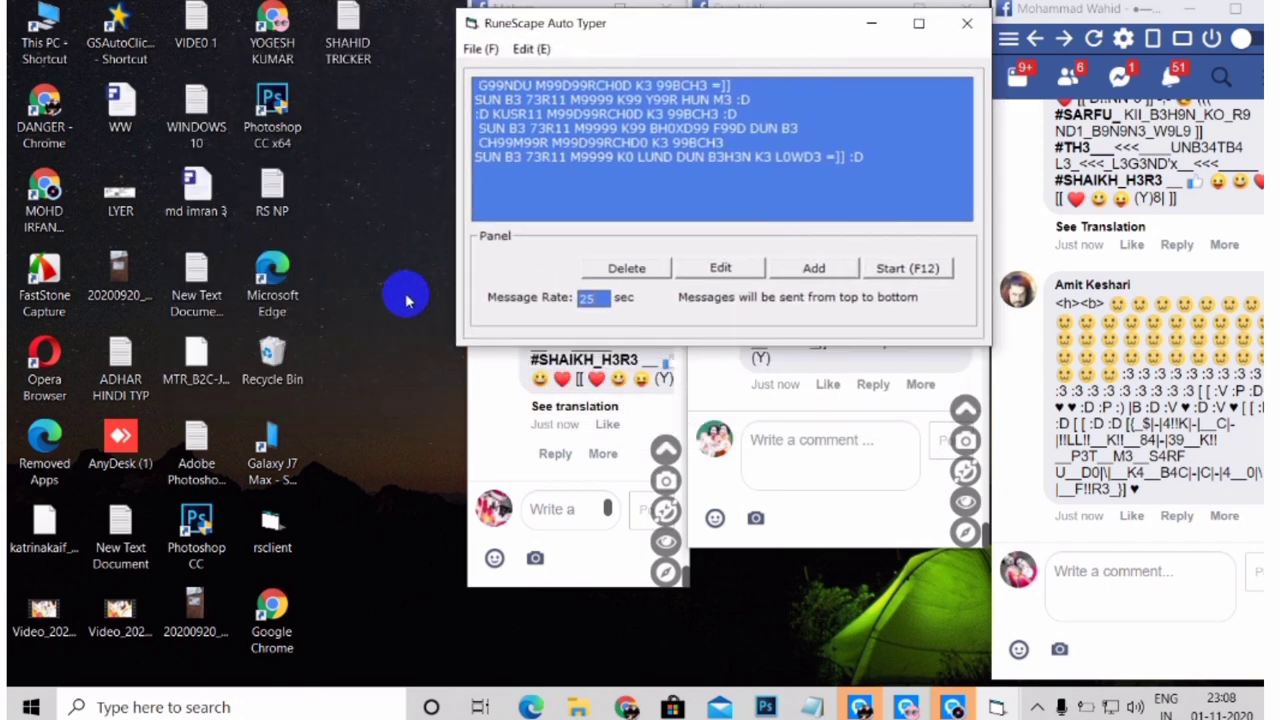
{"action": "left_click", "coordinate": [120, 35]}
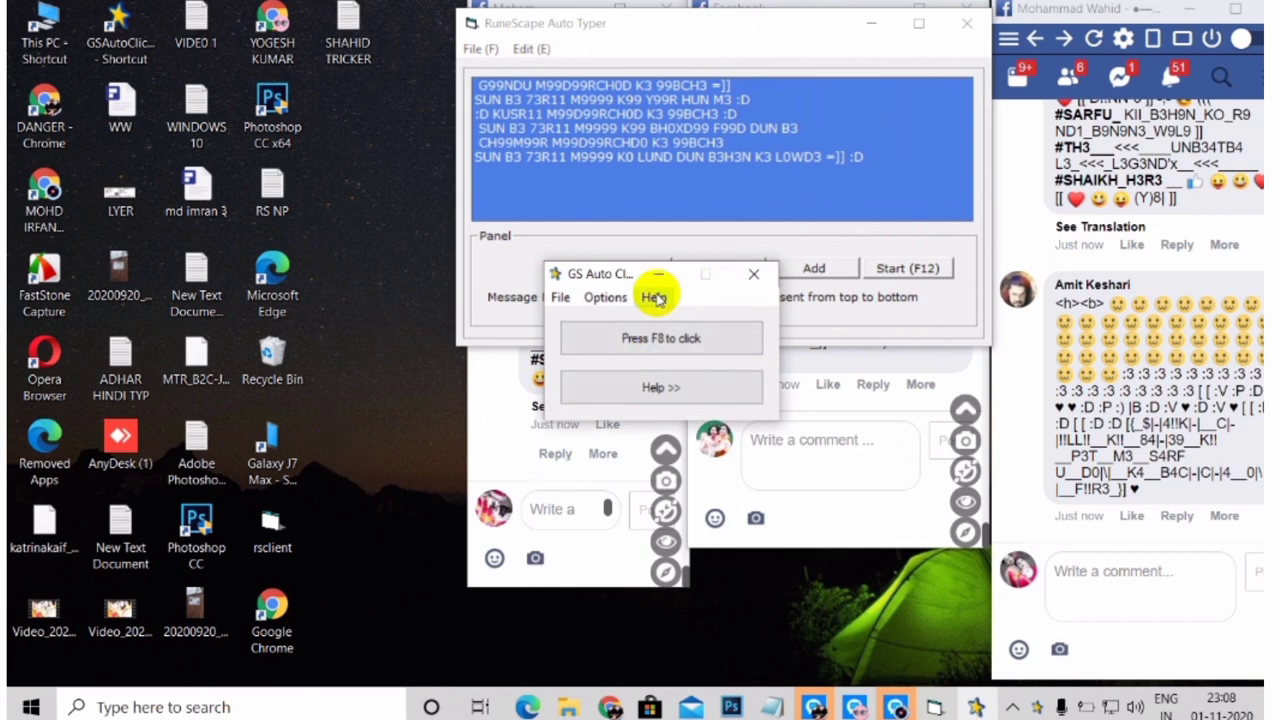
{"action": "left_click", "coordinate": [606, 297]}
{"action": "mouse_move", "coordinate": [657, 343]}
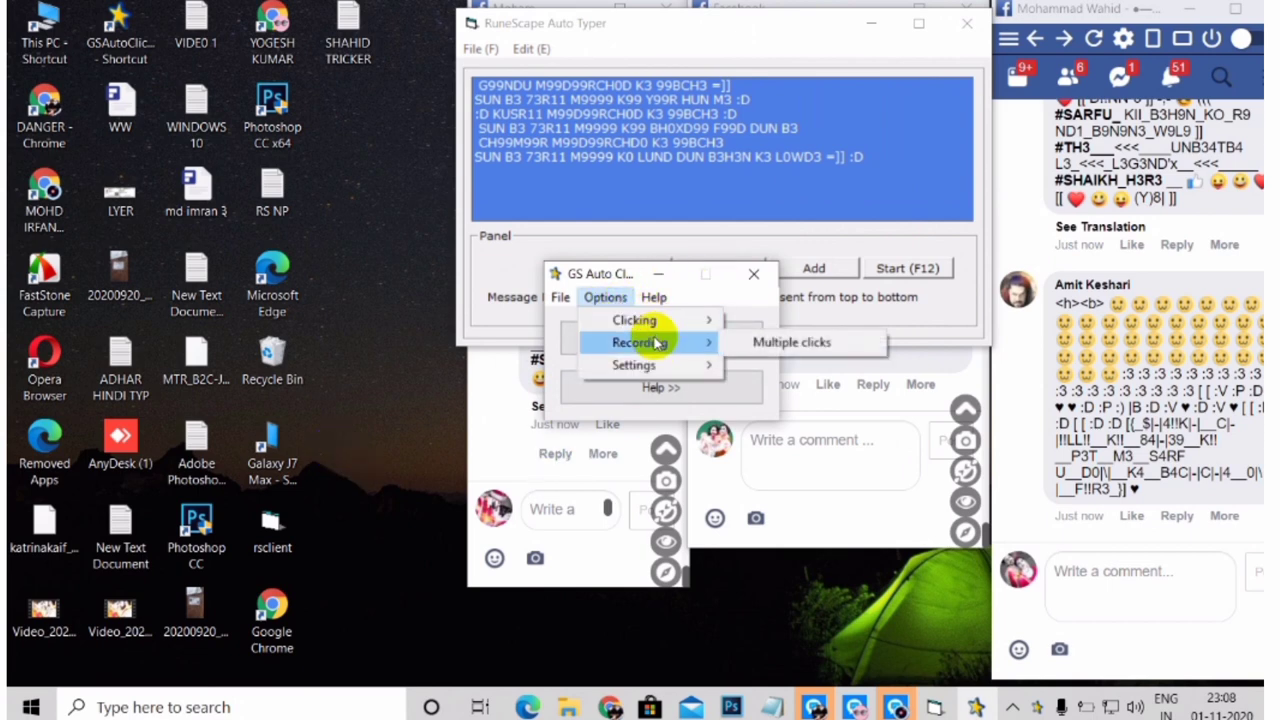
{"action": "left_click_drag", "start_coordinate": [734, 26], "coordinate": [232, 20]}
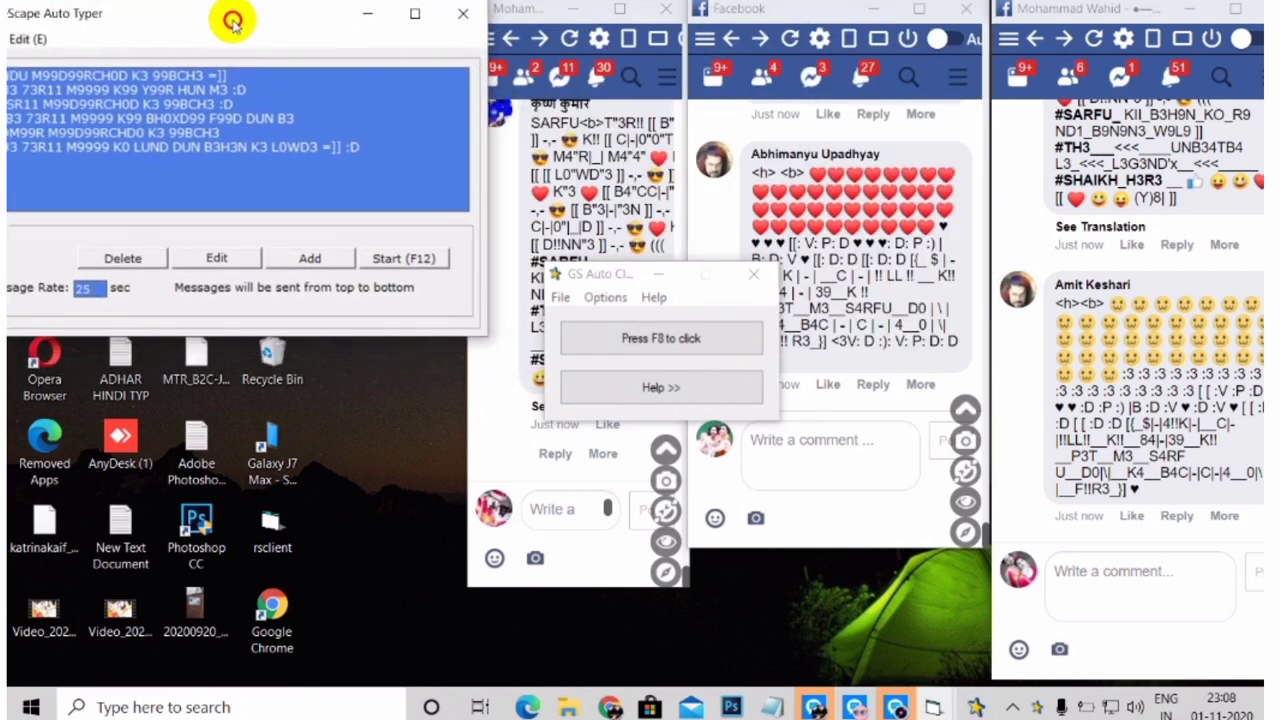
- Open the recording options for multiple clicks in GS Auto Clicker and clear the existing click records
{"action": "left_click", "coordinate": [606, 297]}
{"action": "mouse_move", "coordinate": [645, 342]}
{"action": "left_click", "coordinate": [790, 340]}
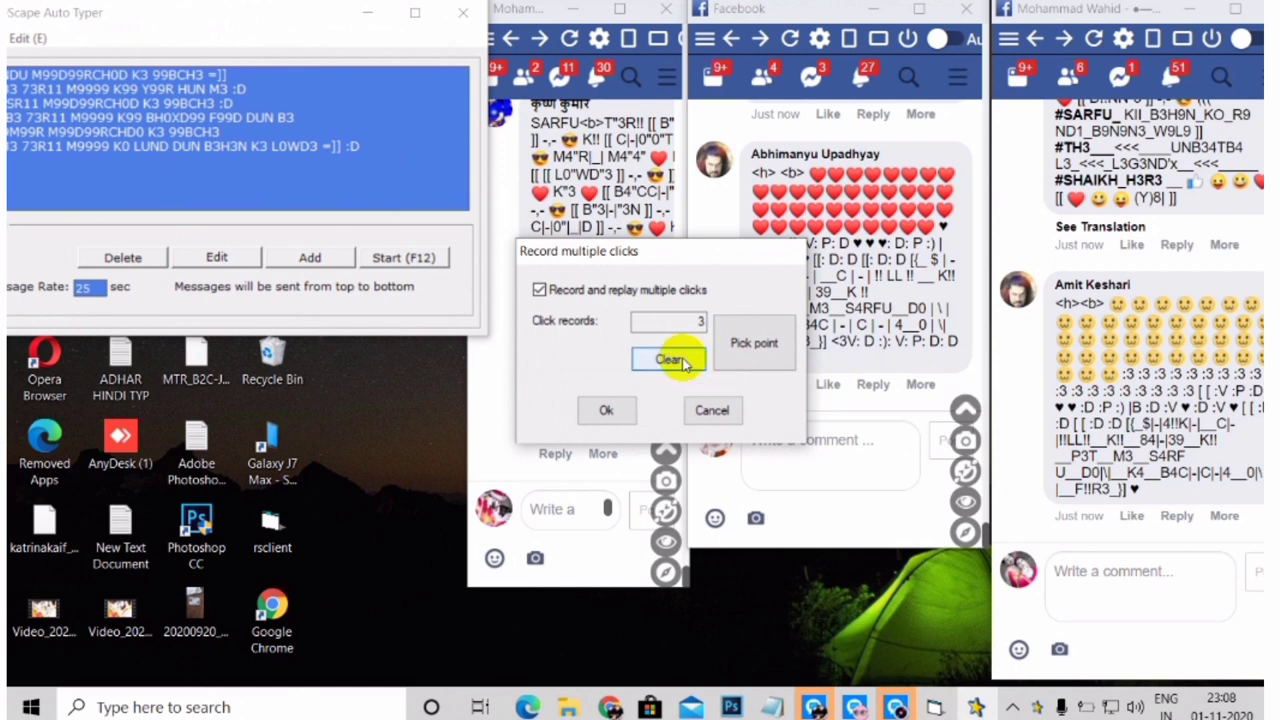
{"action": "left_click", "coordinate": [668, 358]}
- Check how the second Facebook window's comment field shifts when it gains and loses focus
{"action": "left_click", "coordinate": [668, 405]}
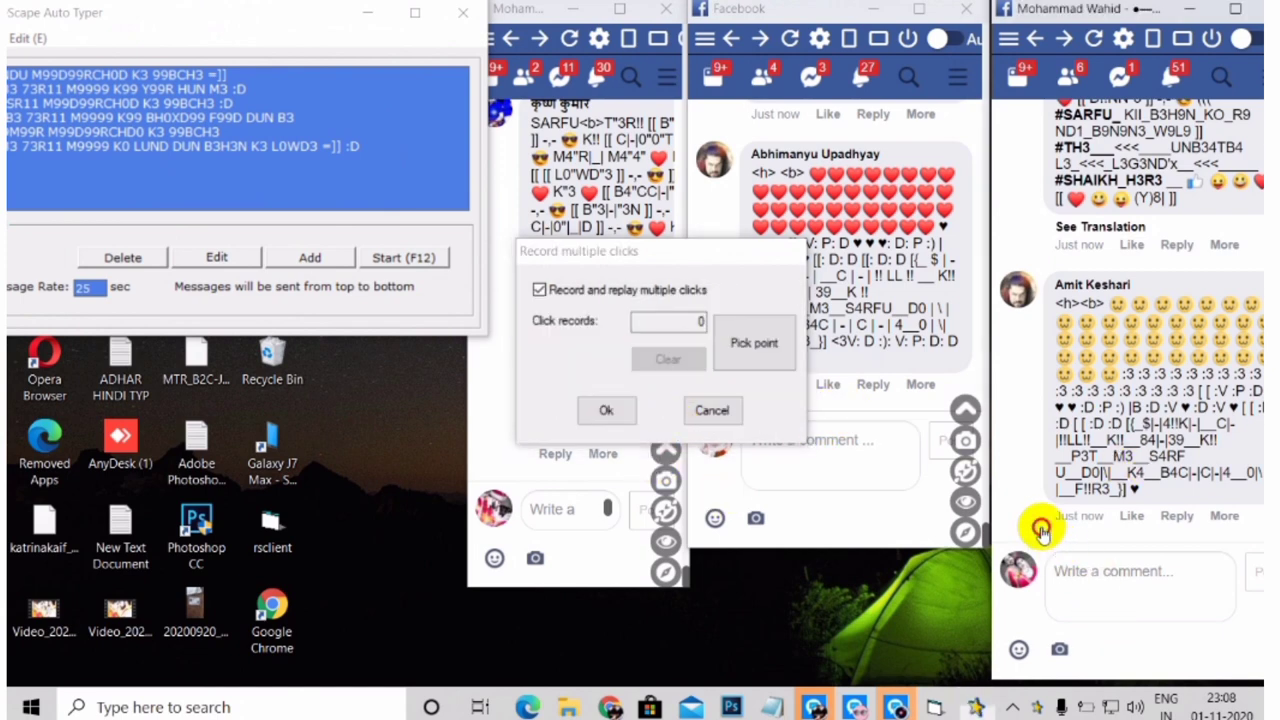
{"action": "left_click", "coordinate": [834, 410]}
{"action": "left_click", "coordinate": [833, 438]}
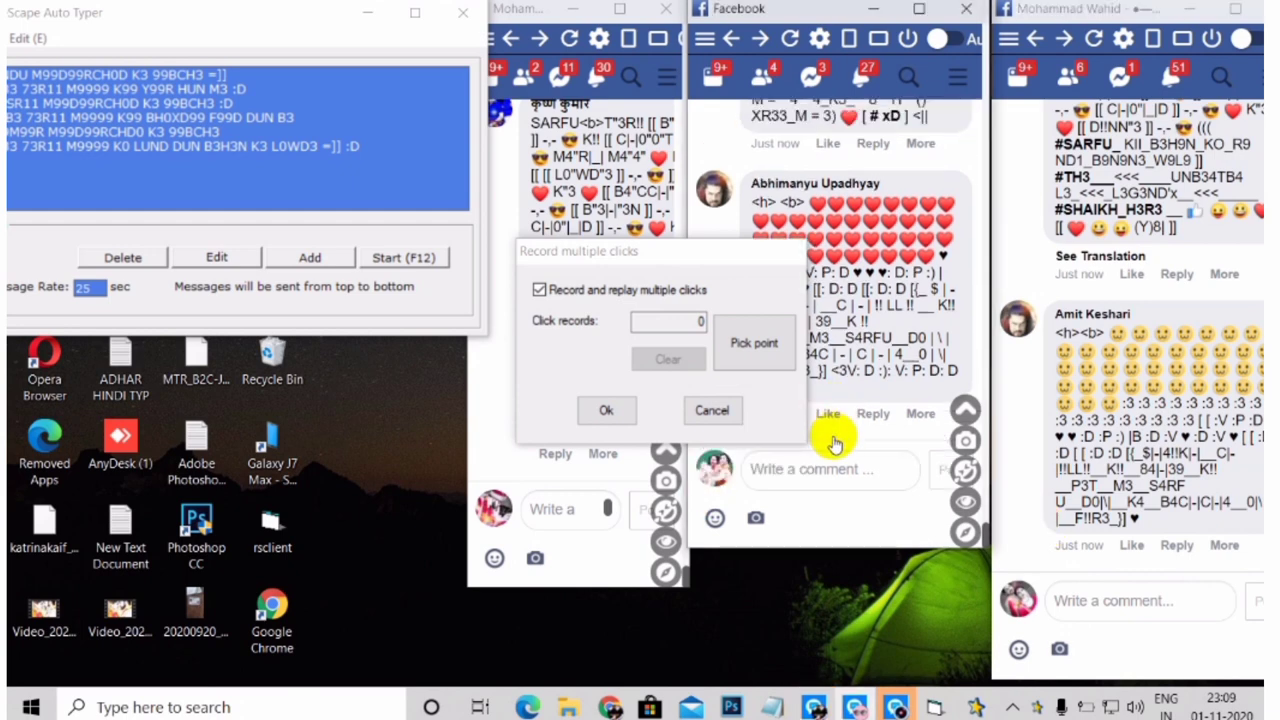
{"action": "left_click", "coordinate": [841, 474]}
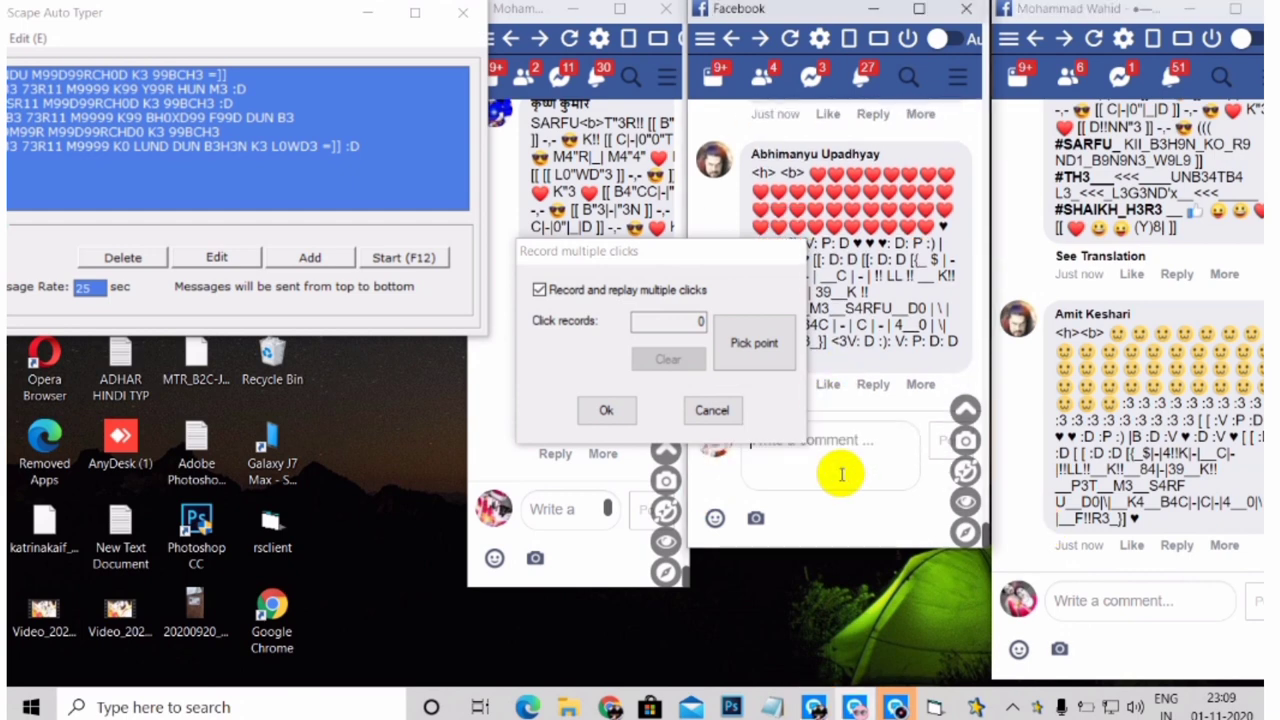
{"action": "left_click", "coordinate": [835, 412]}
- Check the first Facebook window's comment field and zoom that page out to 90%
{"action": "left_click", "coordinate": [513, 480]}
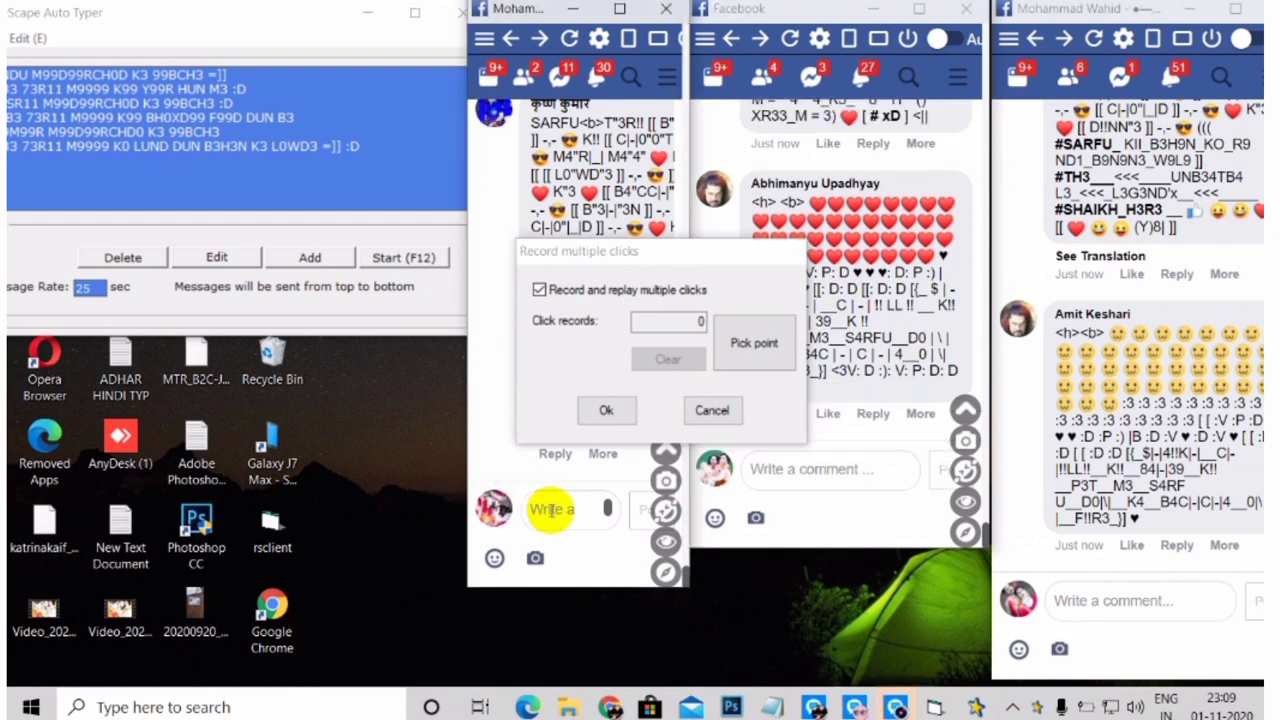
{"action": "left_click", "coordinate": [546, 508]}
{"action": "left_click", "coordinate": [490, 441]}
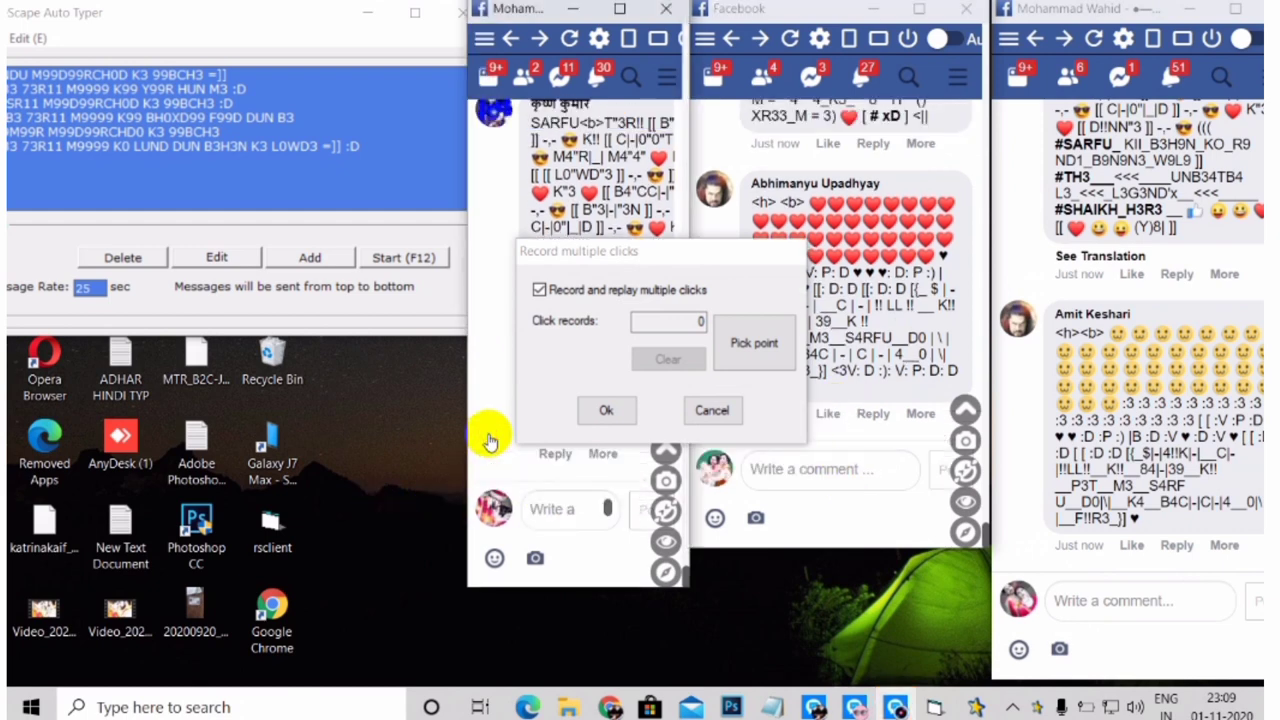
{"action": "key", "text": "ctrl+minus"}
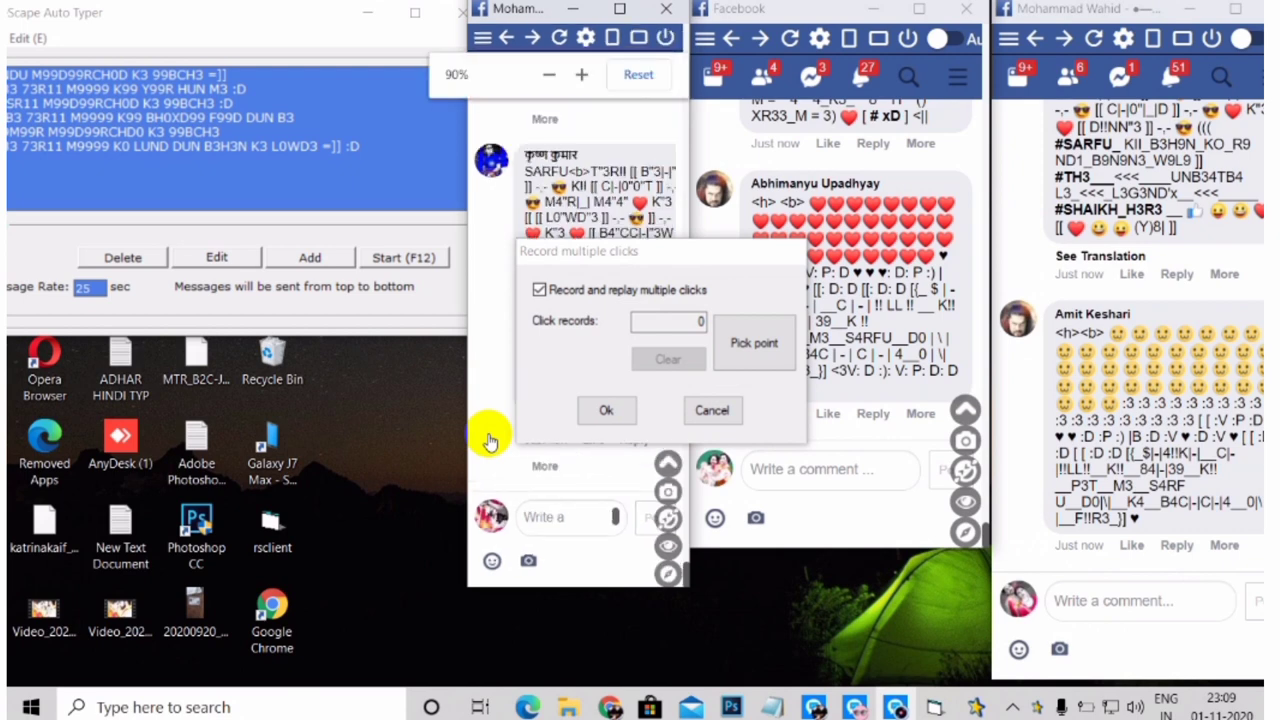
{"action": "scroll", "coordinate": [490, 441], "scroll_direction": "down", "scroll_amount": 4}
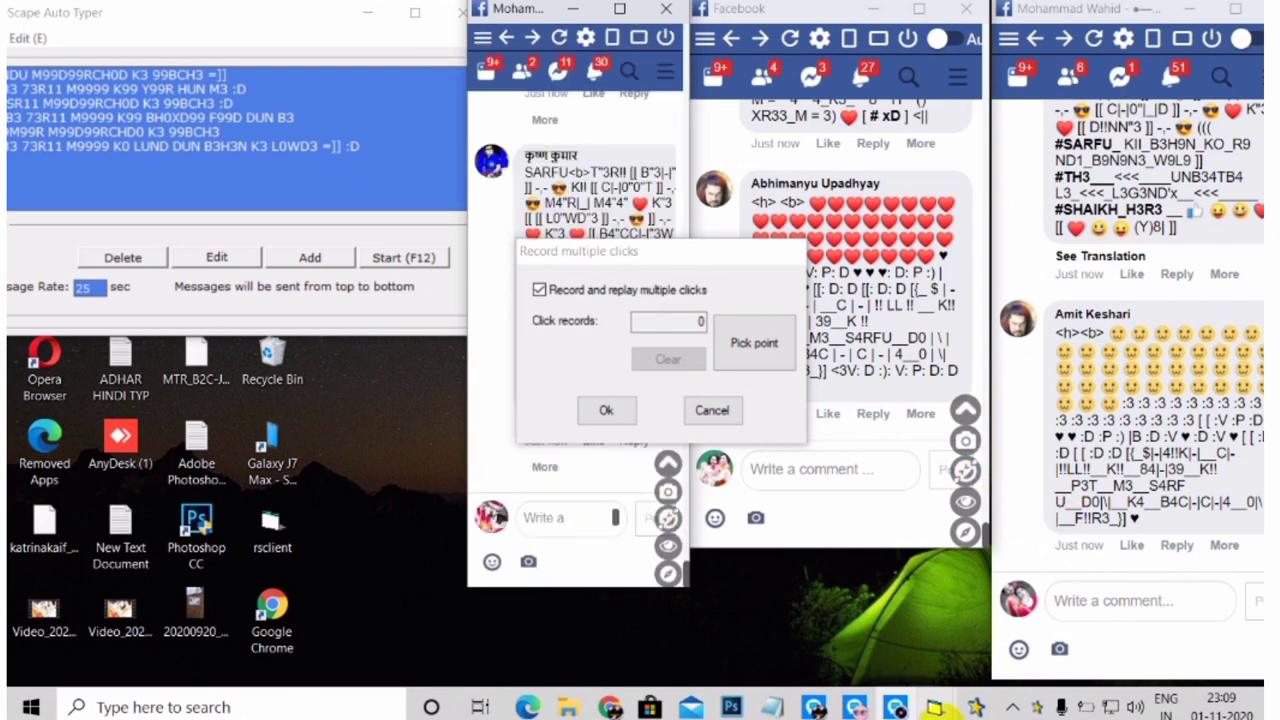
- Record click points on the comment fields of the second and the first Facebook window
{"action": "left_click", "coordinate": [753, 342]}
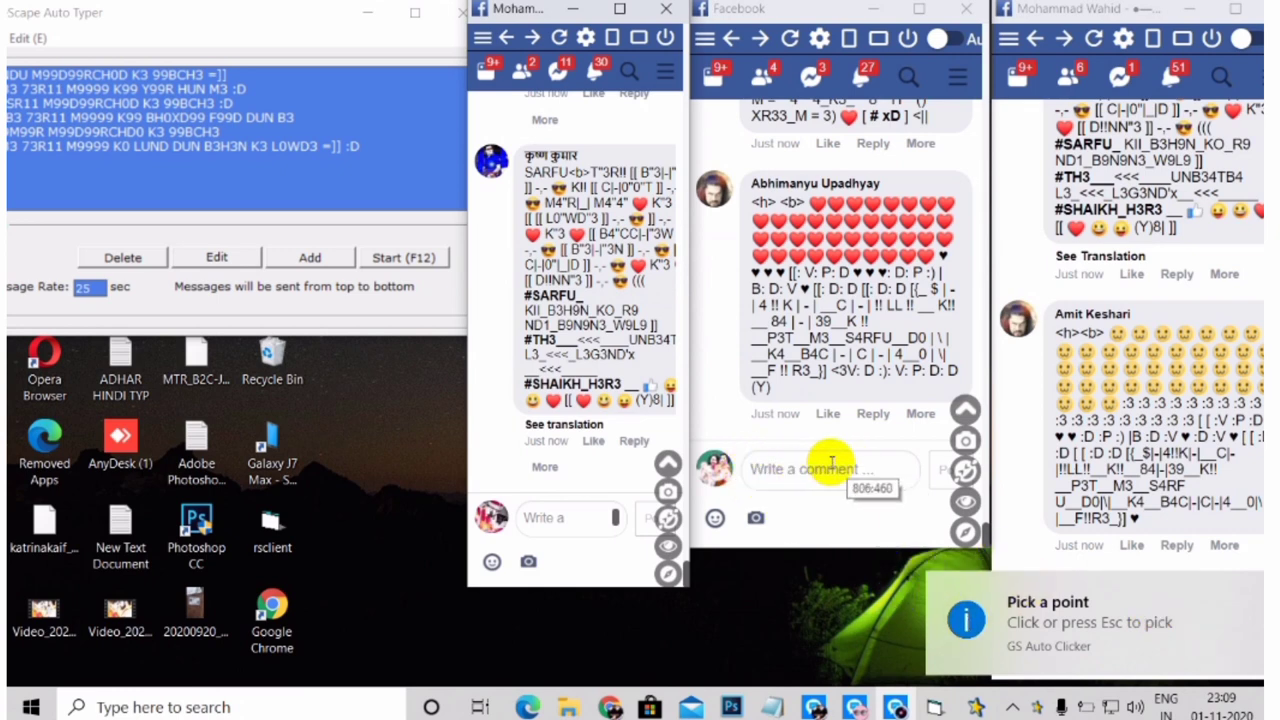
{"action": "left_click", "coordinate": [830, 474]}
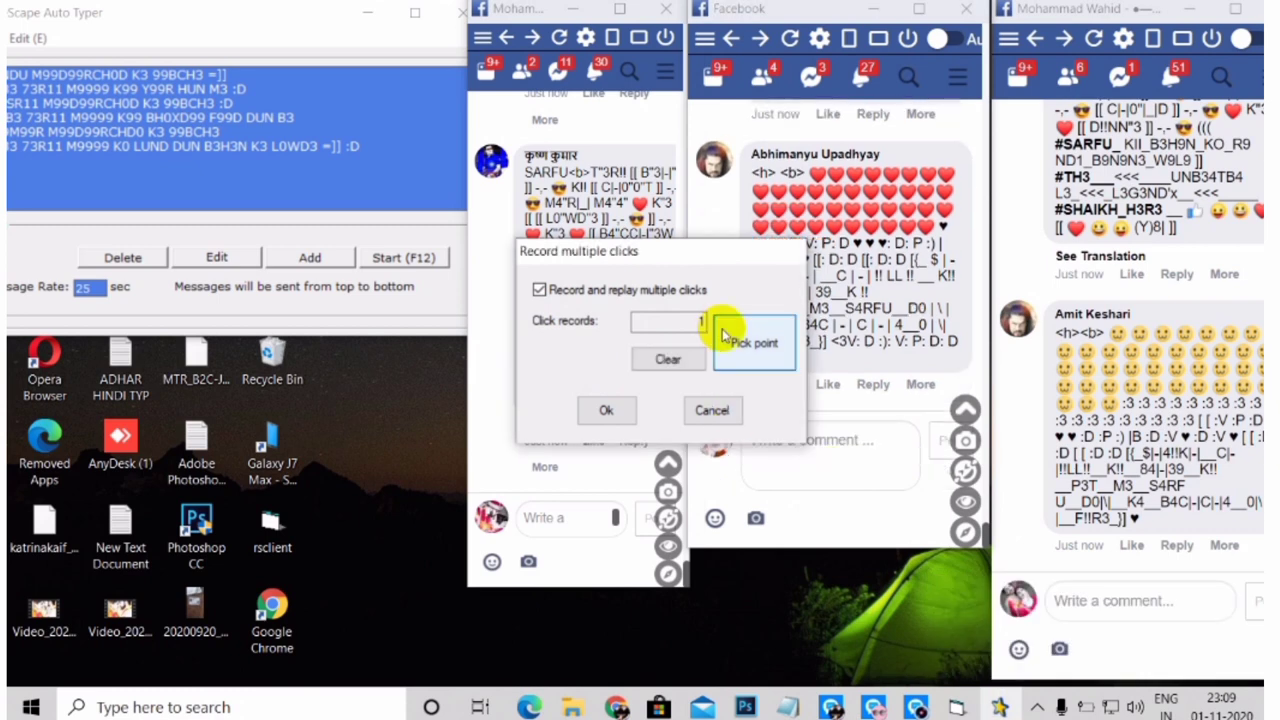
{"action": "left_click", "coordinate": [751, 345]}
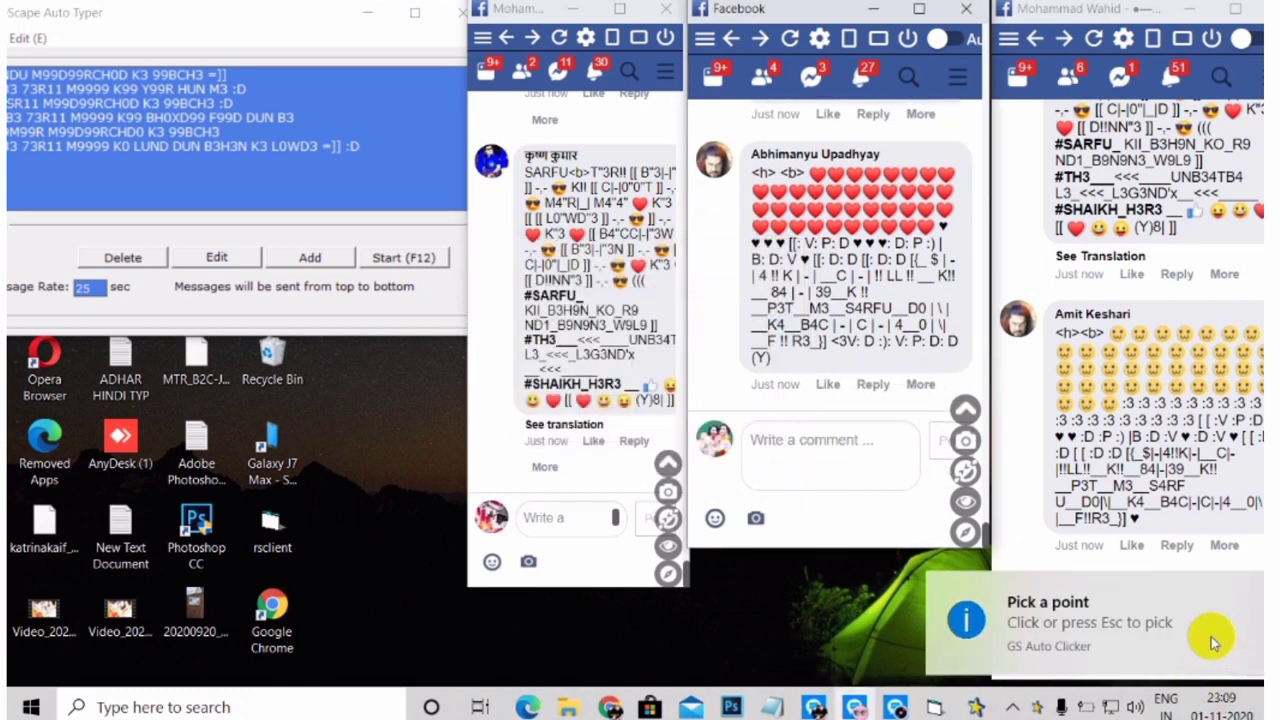
{"action": "left_click", "coordinate": [559, 517]}
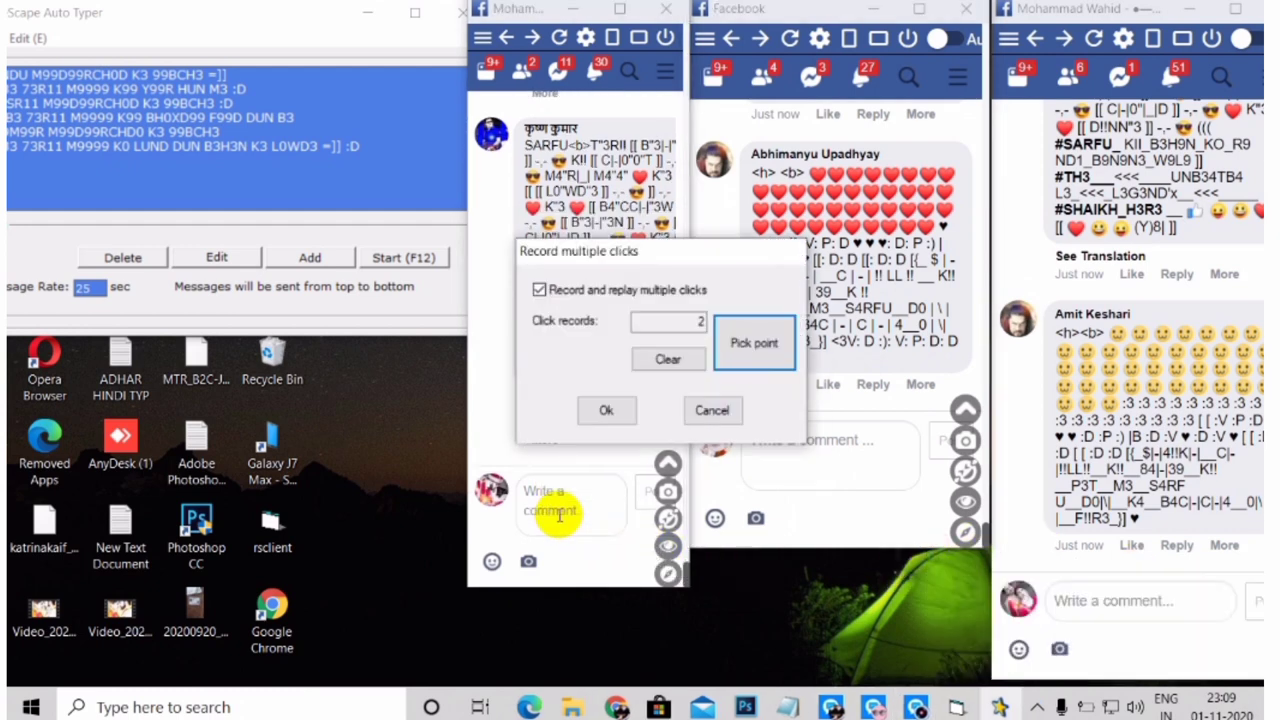
- Shorten the third Facebook window, record its comment field as the third click point and accept the recorded clicks
{"action": "left_click", "coordinate": [1135, 682]}
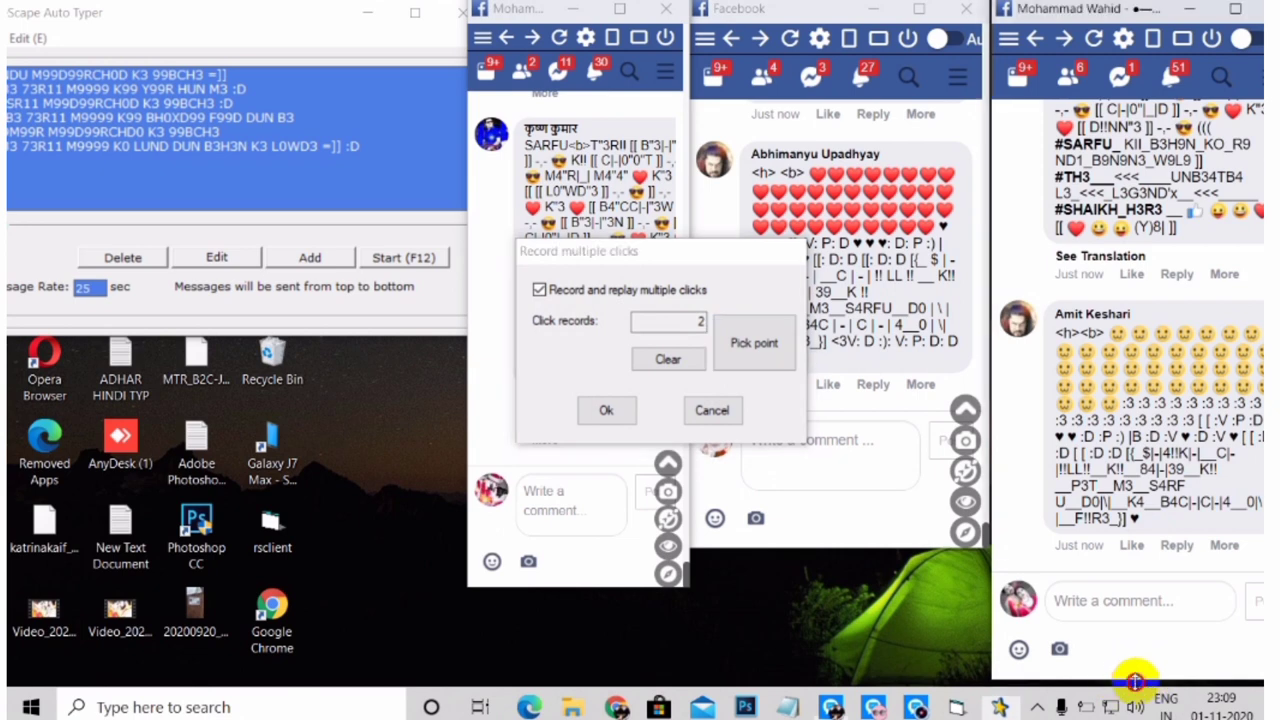
{"action": "left_click_drag", "start_coordinate": [1135, 682], "coordinate": [1134, 574]}
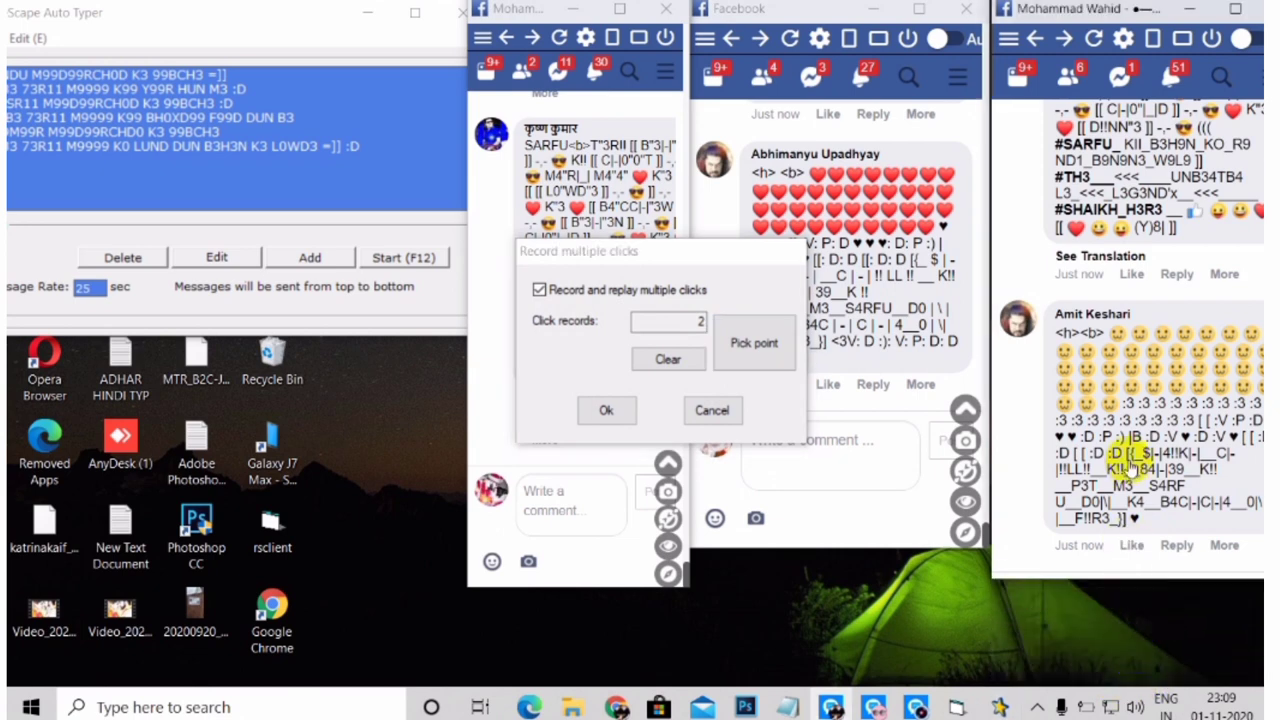
{"action": "scroll", "coordinate": [1135, 463], "scroll_direction": "down", "scroll_amount": 2}
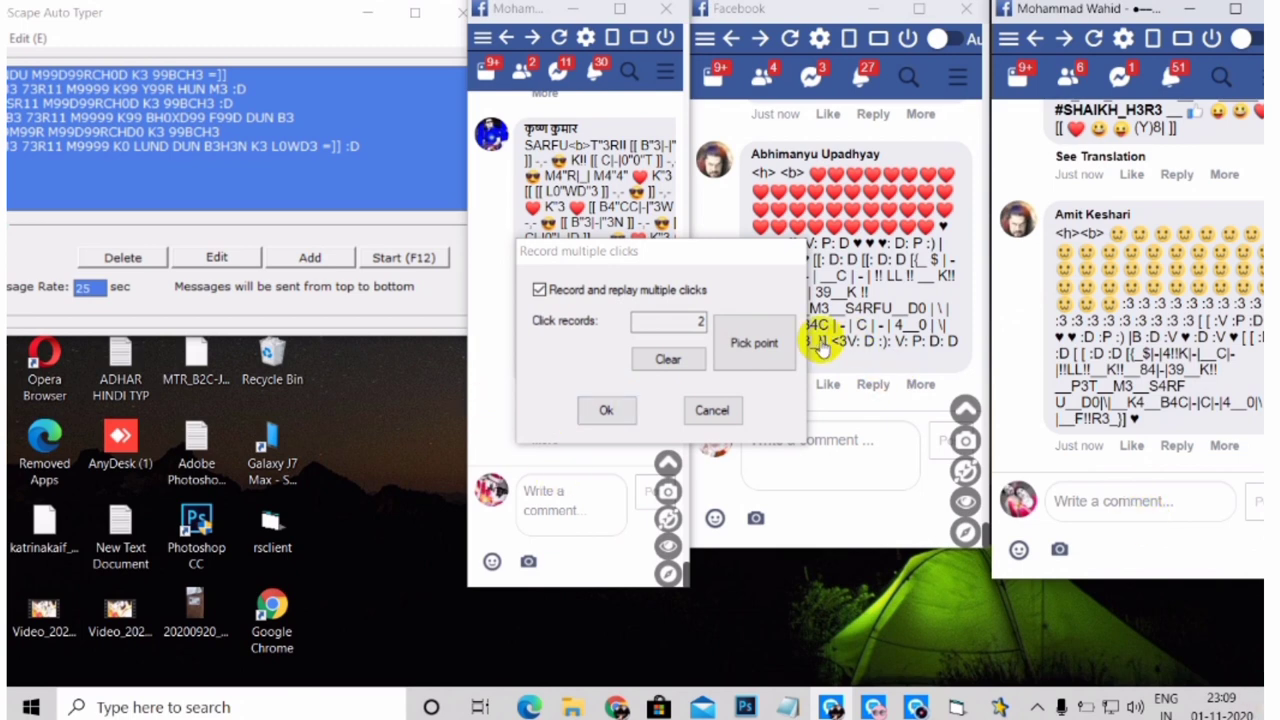
{"action": "left_click", "coordinate": [753, 340]}
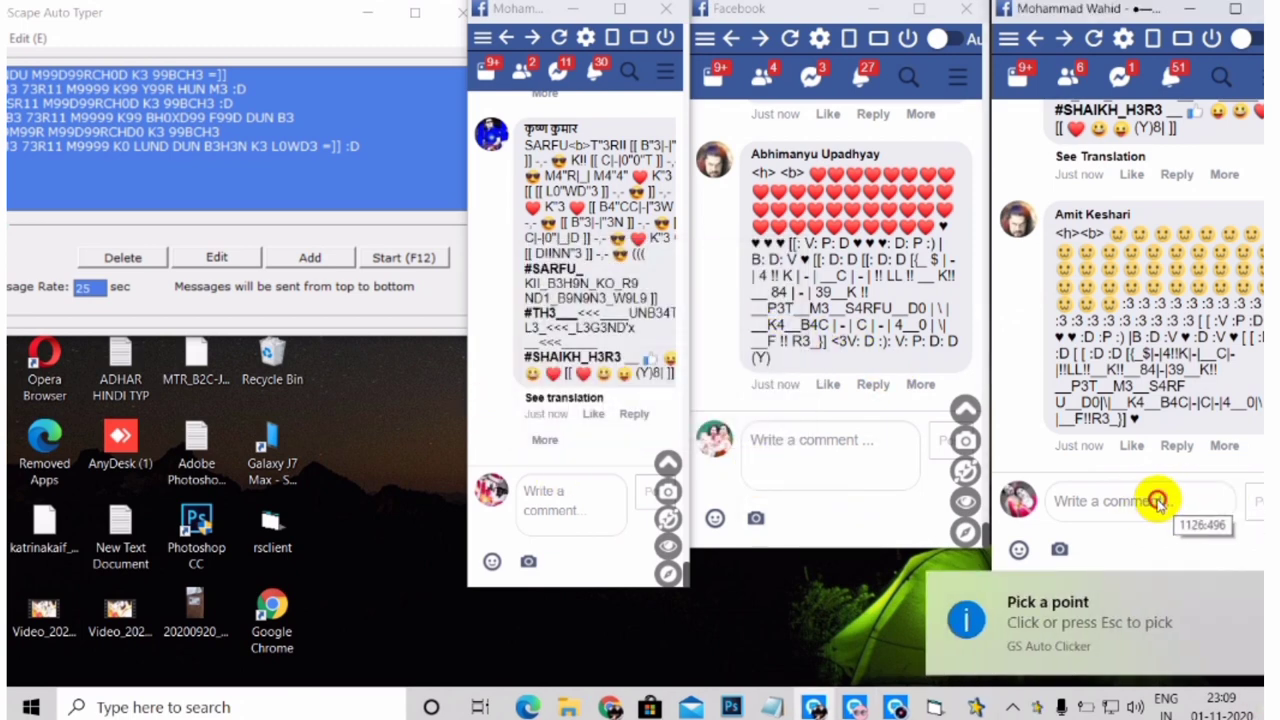
{"action": "left_click", "coordinate": [1157, 500]}
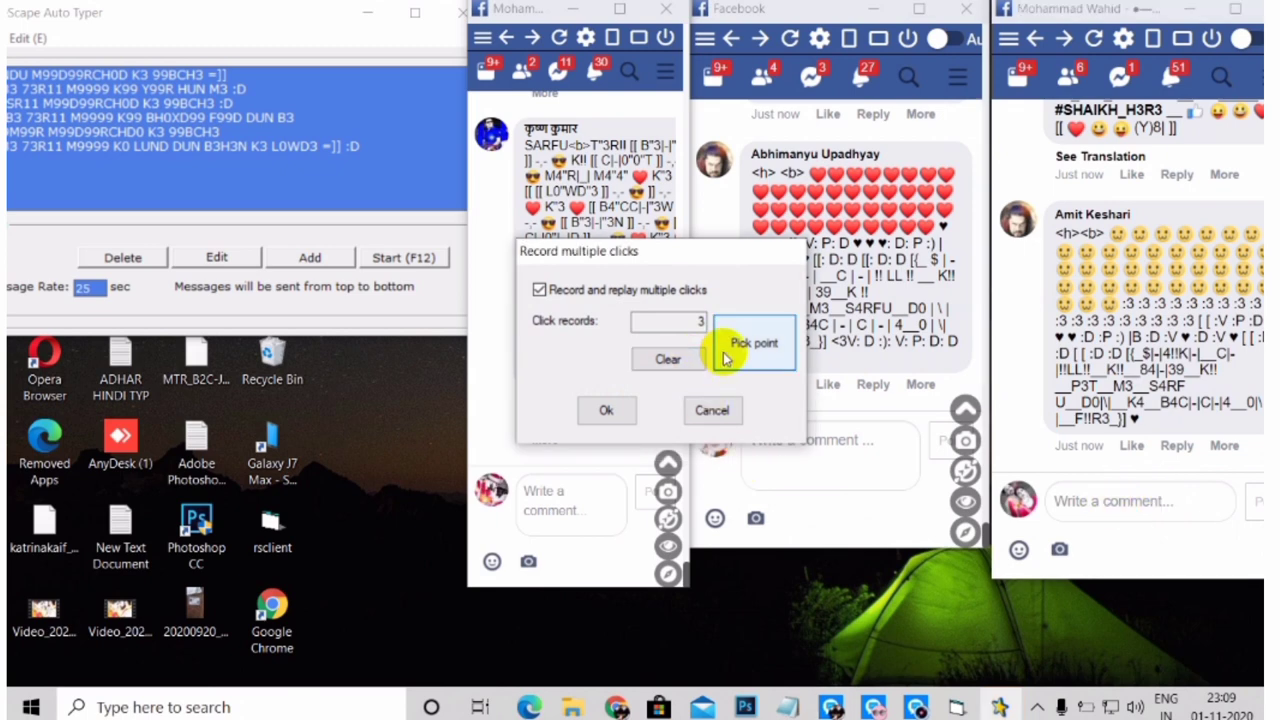
{"action": "left_click", "coordinate": [604, 410]}
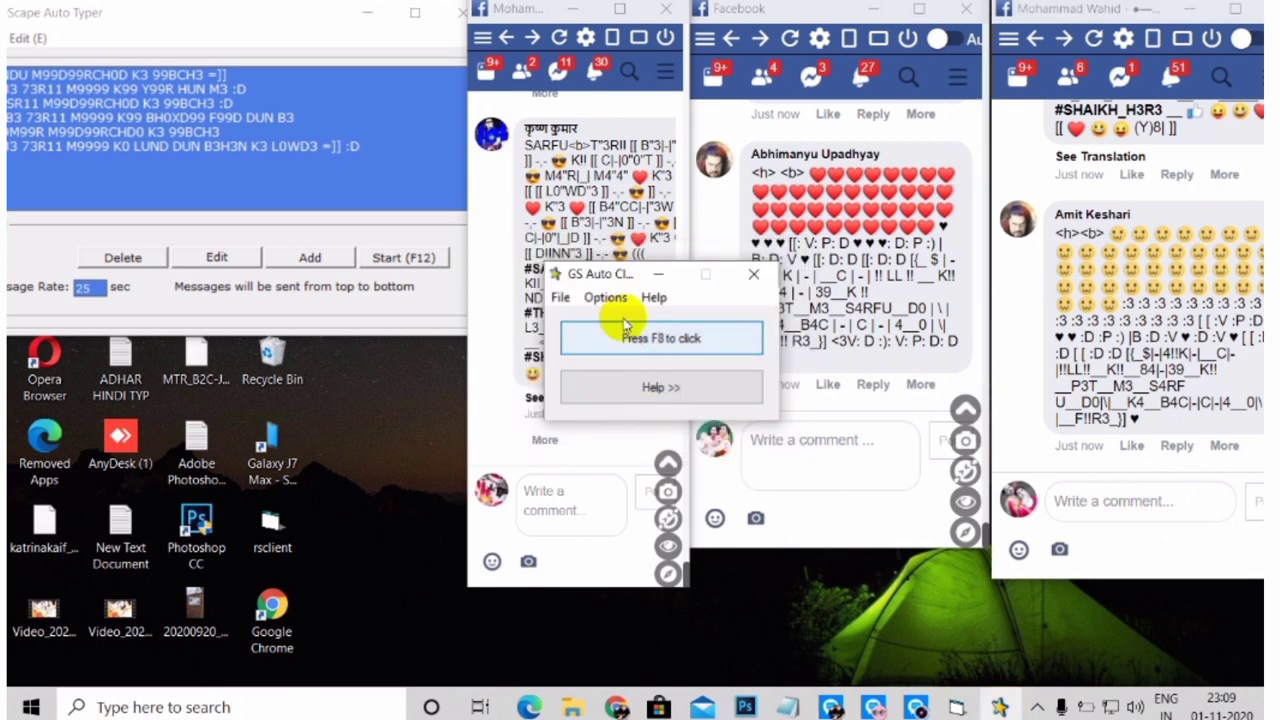
- Set the auto clicker to repeat until stopped with an interval of 25 seconds
{"action": "left_click", "coordinate": [606, 297]}
{"action": "mouse_move", "coordinate": [650, 341]}
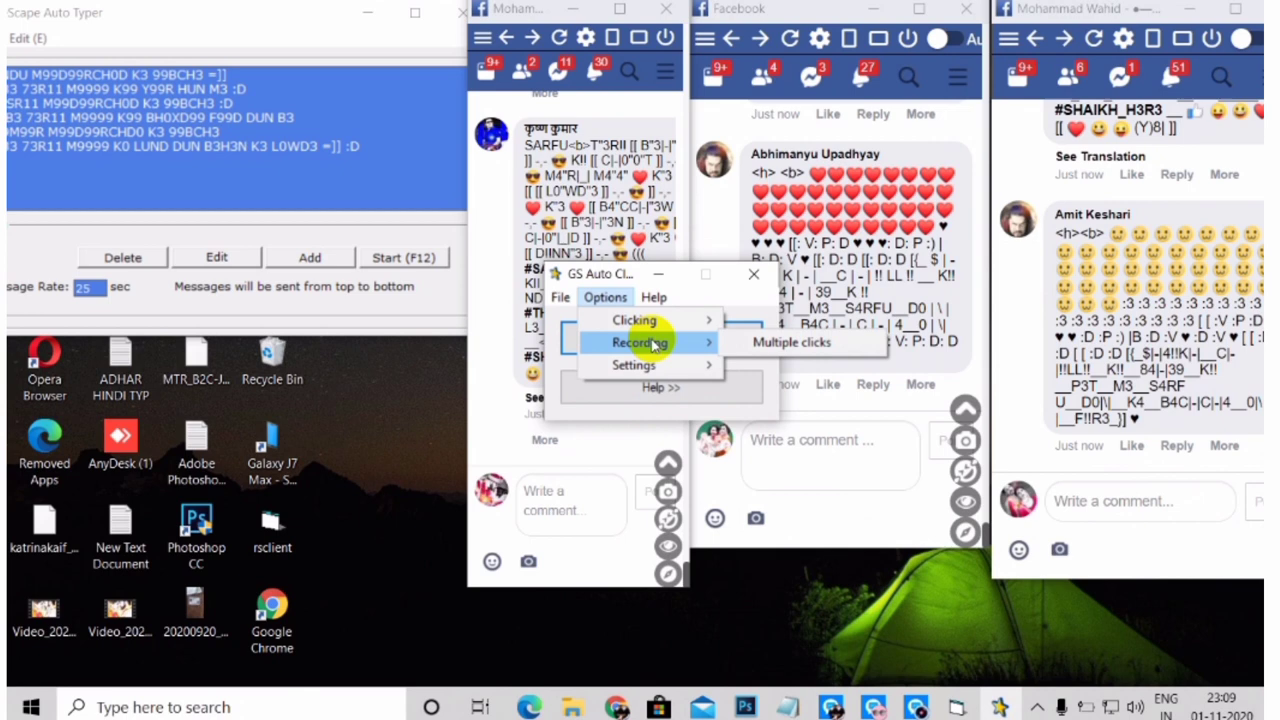
{"action": "mouse_move", "coordinate": [706, 320]}
{"action": "left_click", "coordinate": [772, 344]}
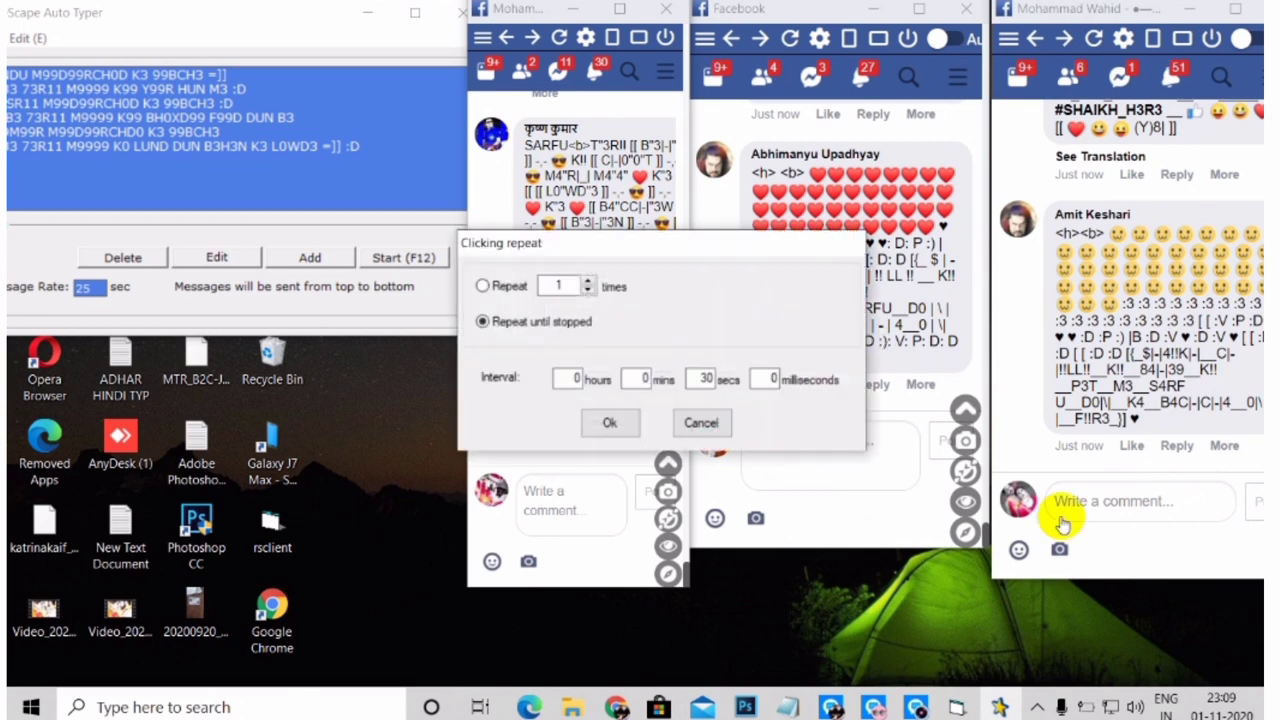
{"action": "left_click", "coordinate": [482, 286]}
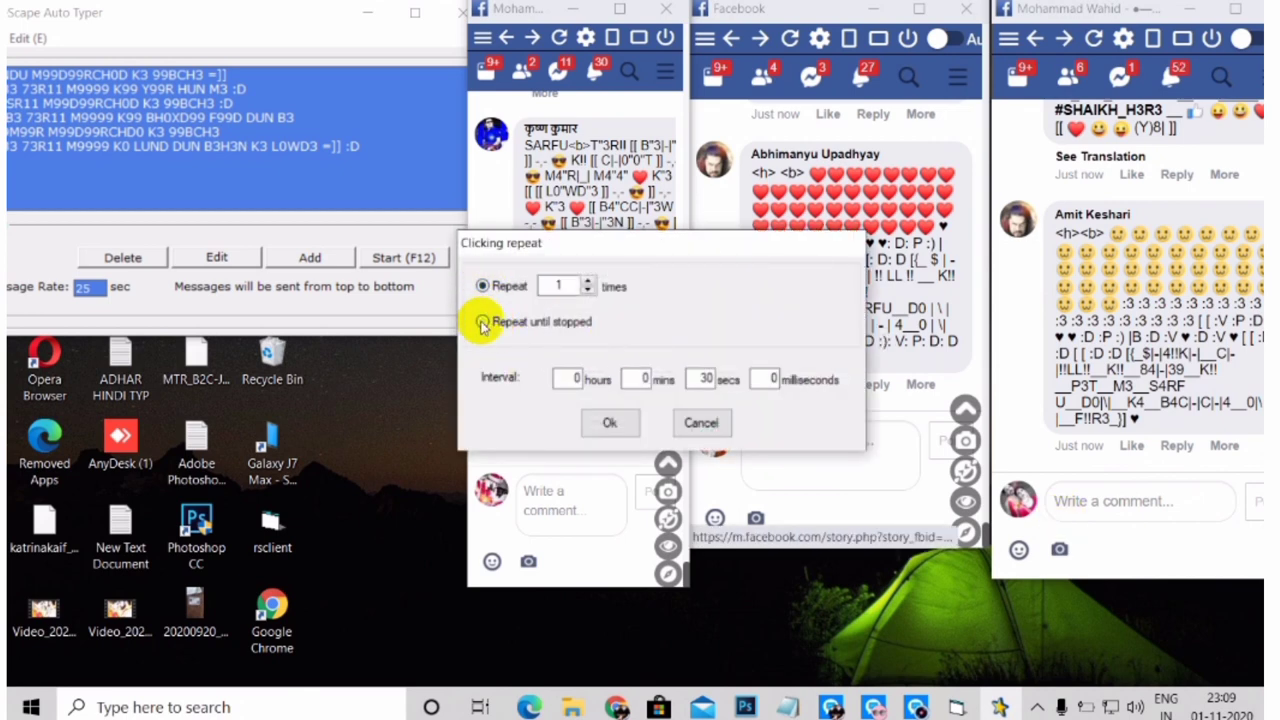
{"action": "left_click", "coordinate": [482, 322]}
{"action": "double_click", "coordinate": [716, 379]}
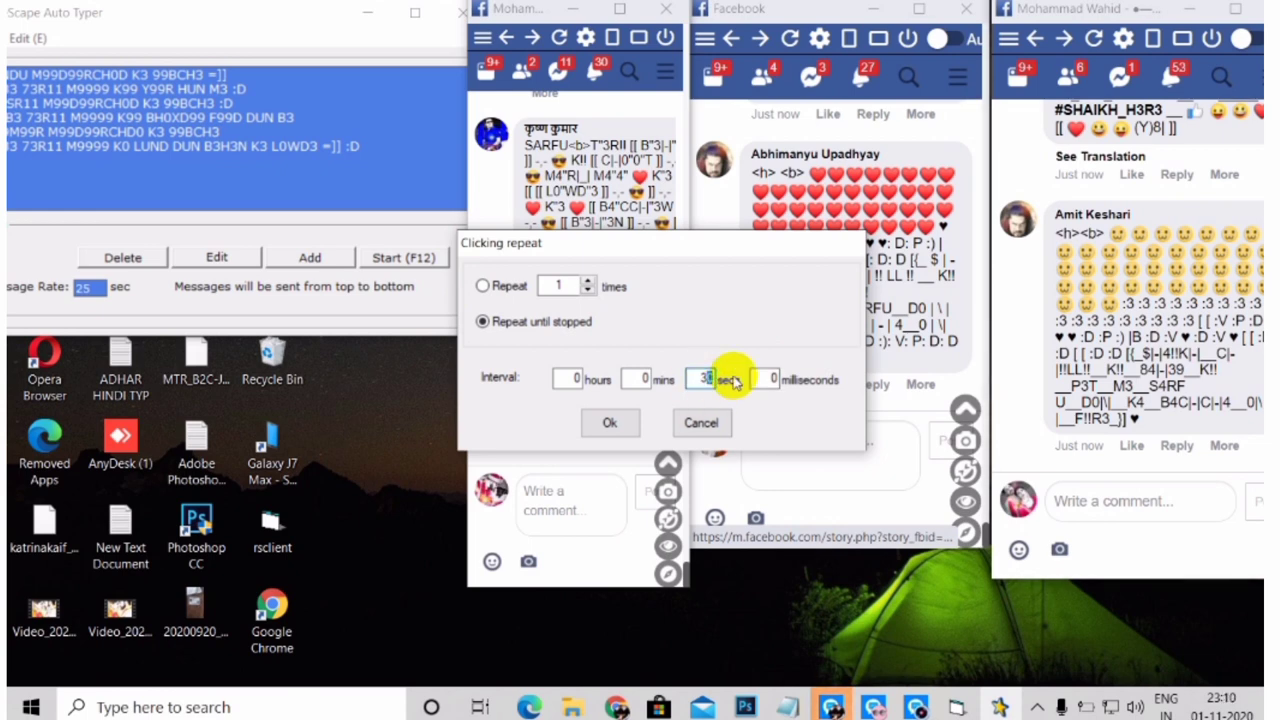
{"action": "key", "text": "BackSpace"}
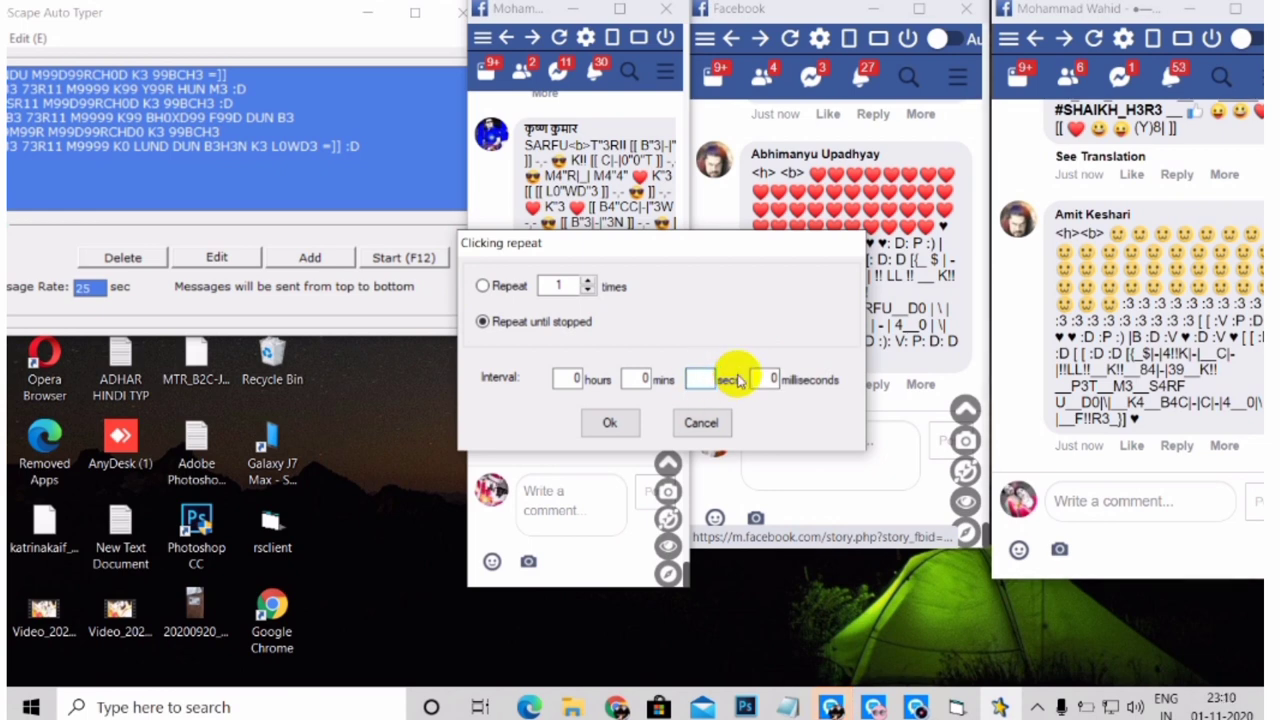
{"action": "type", "text": "2"}
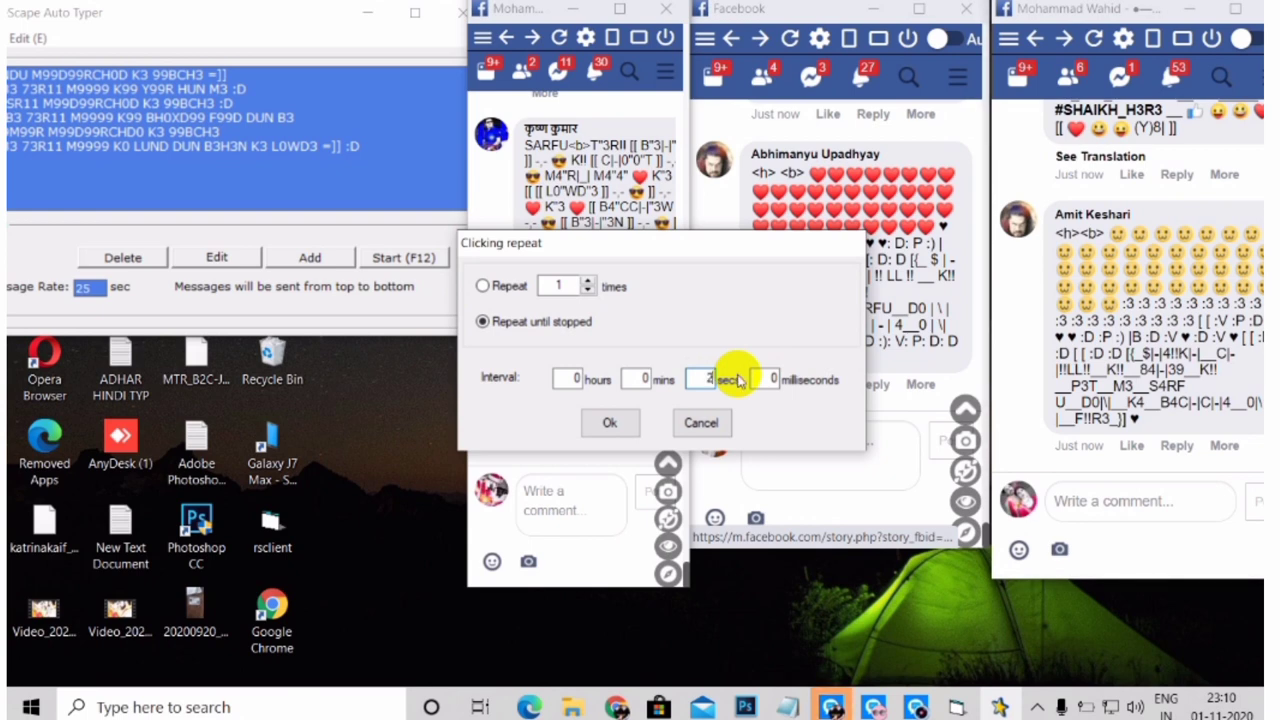
{"action": "type", "text": "5"}
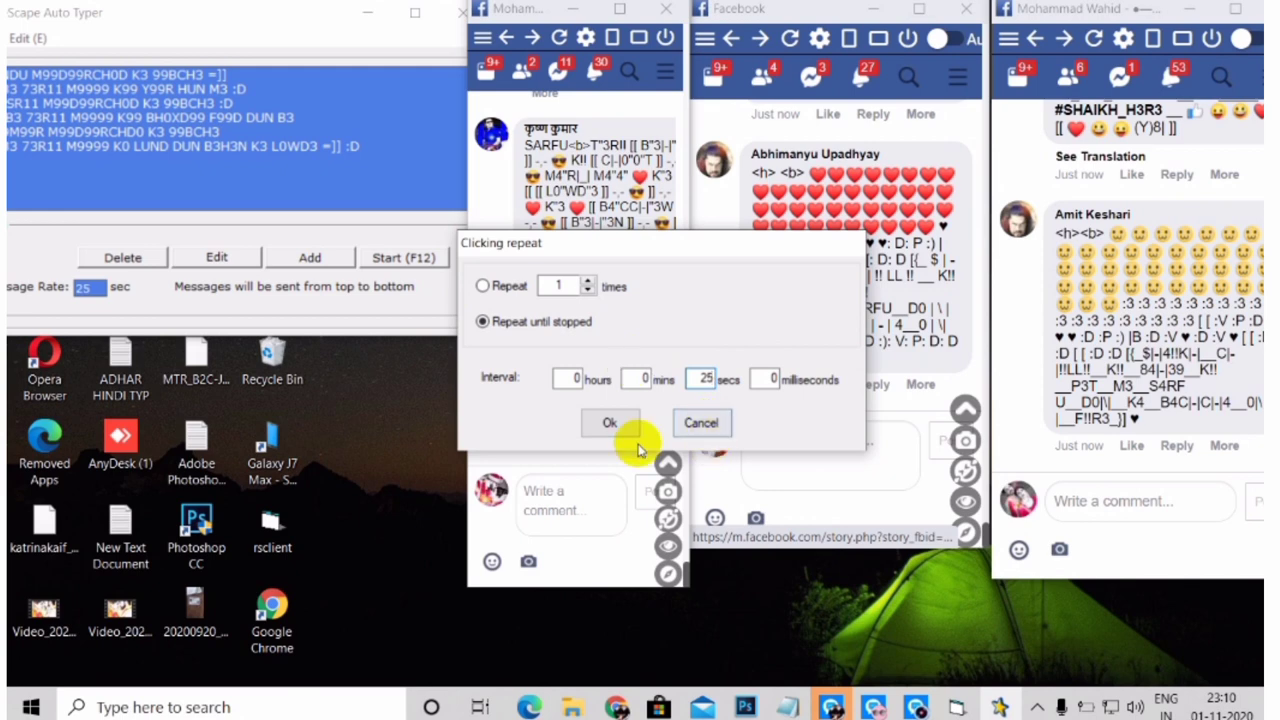
{"action": "left_click", "coordinate": [607, 423]}
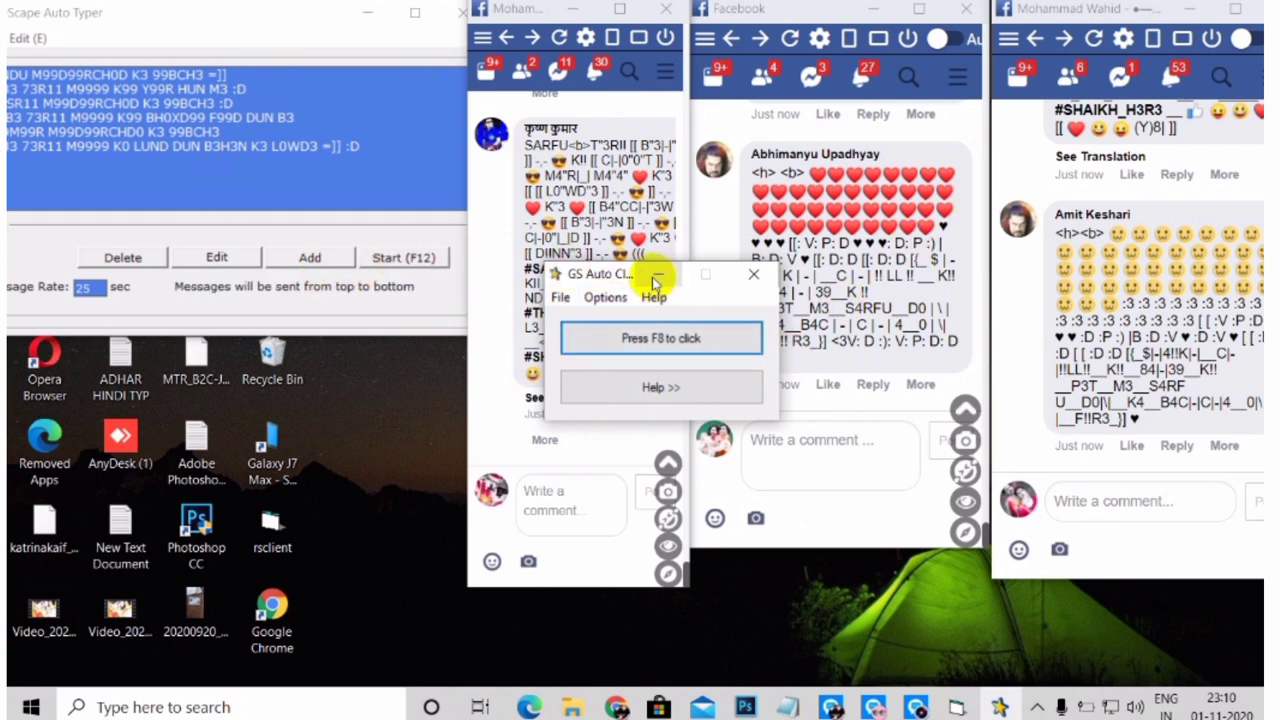
- Start the auto clicker on the recorded points, minimize its window and start sending the Auto Typer messages
{"action": "left_click", "coordinate": [705, 274]}
{"action": "left_click", "coordinate": [335, 30]}
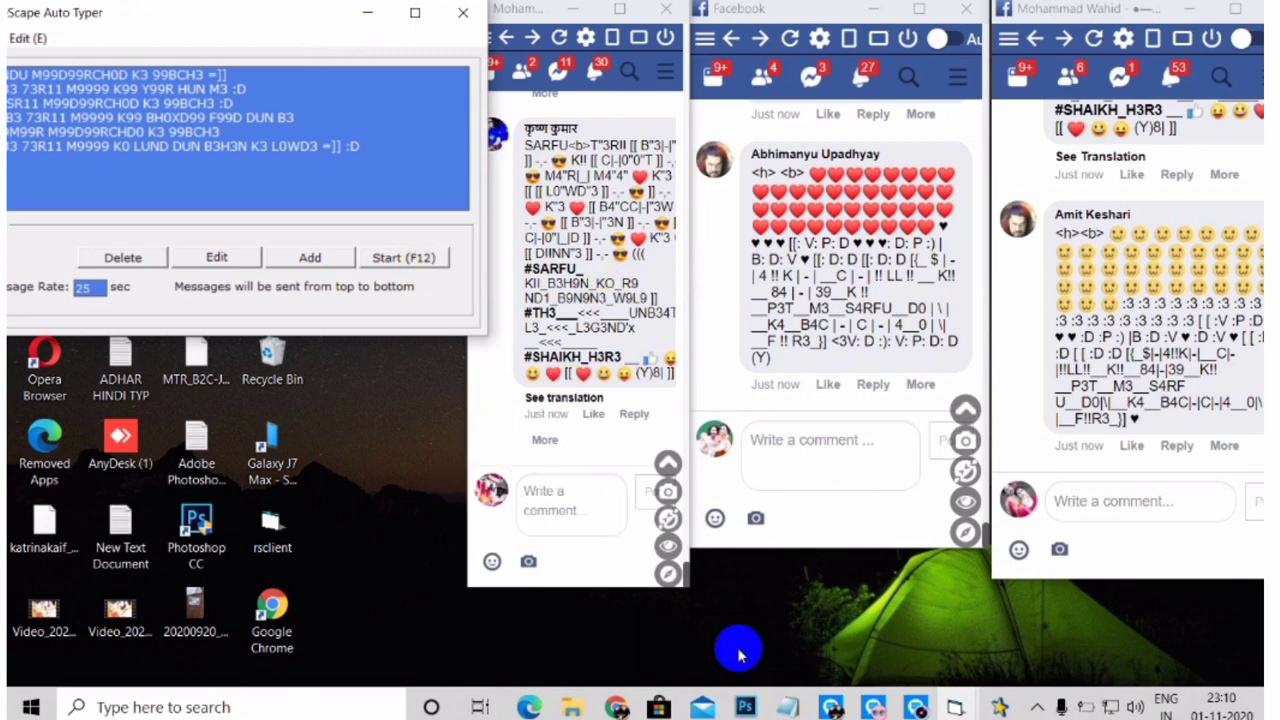
{"action": "left_click", "coordinate": [1000, 706]}
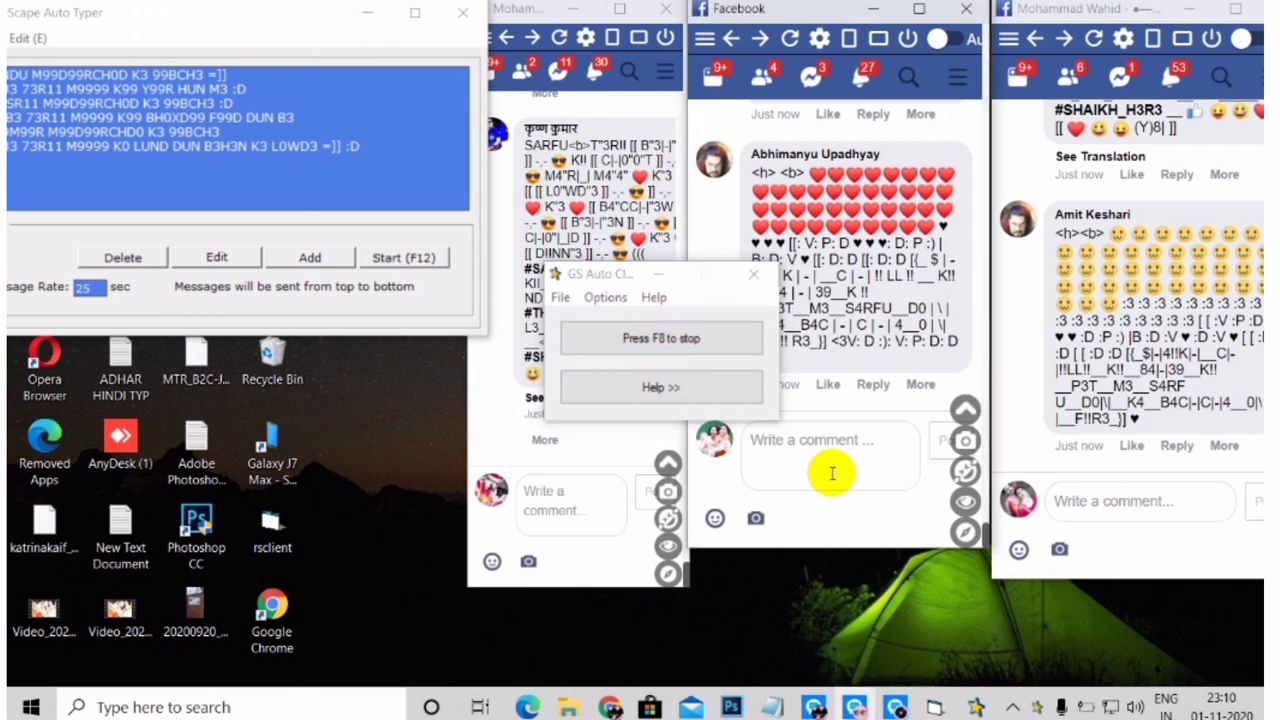
{"action": "key", "text": "F8"}
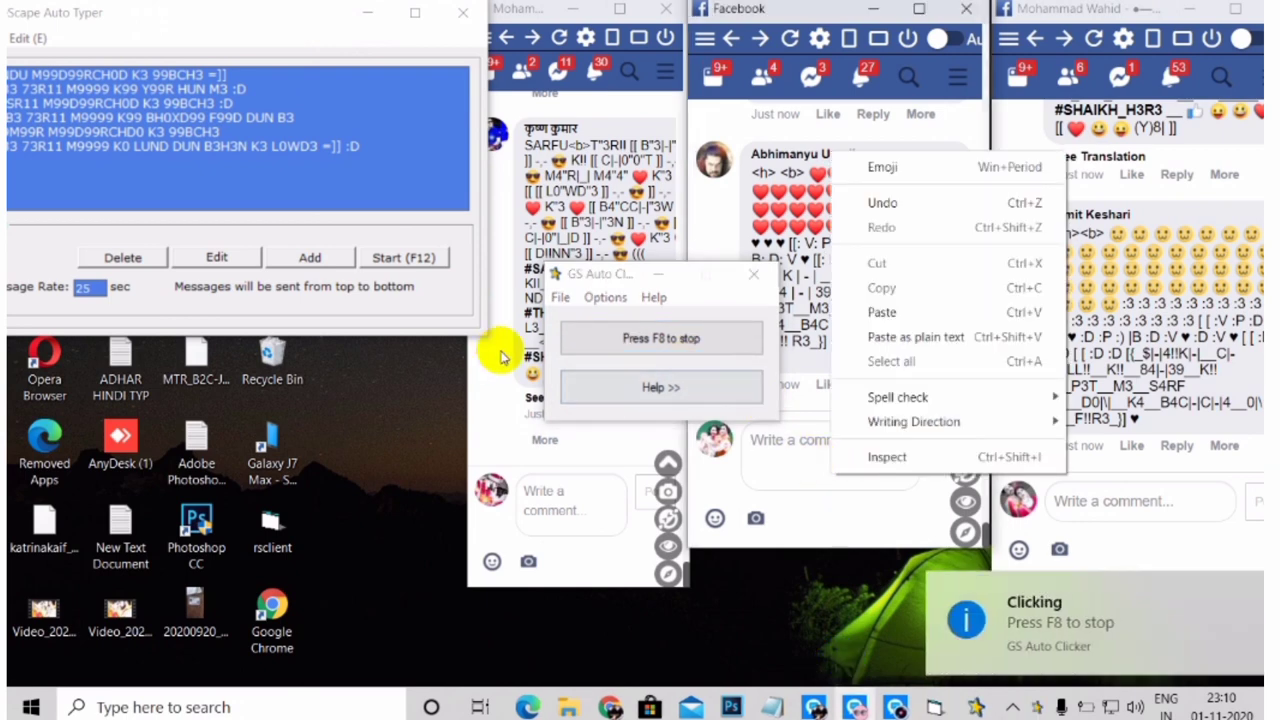
{"action": "left_click", "coordinate": [657, 275]}
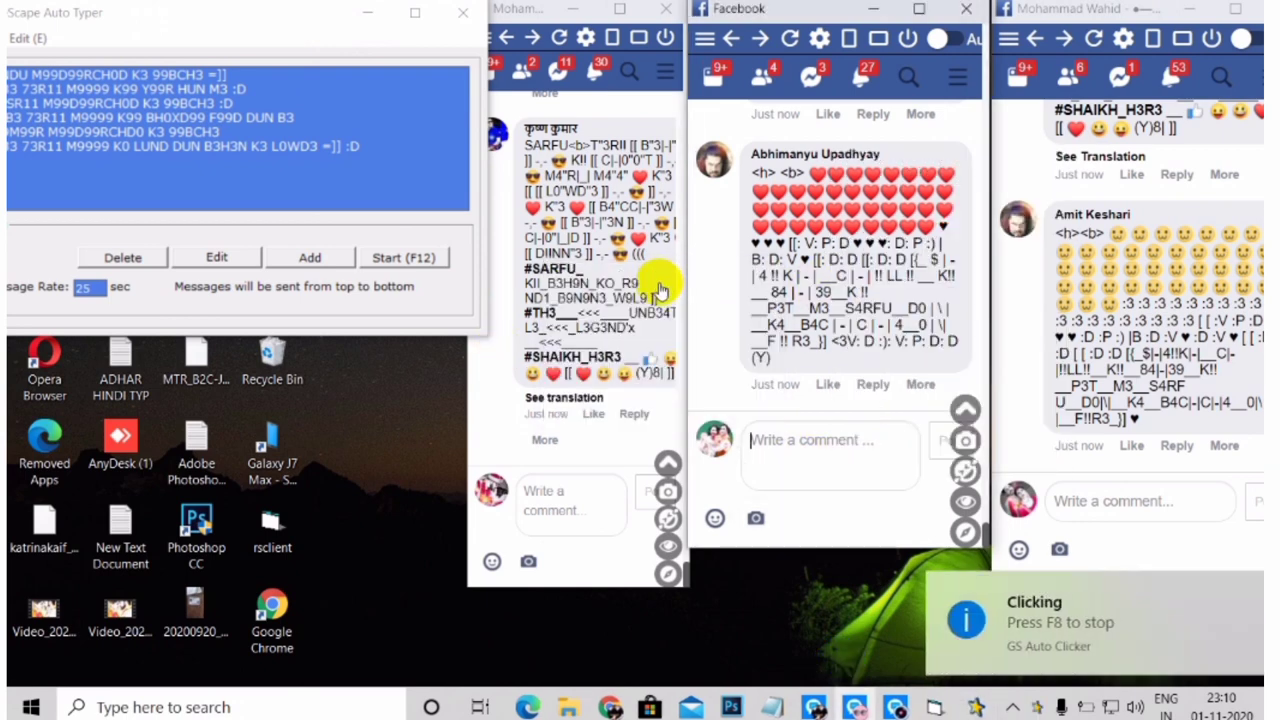
{"action": "left_click", "coordinate": [405, 258]}
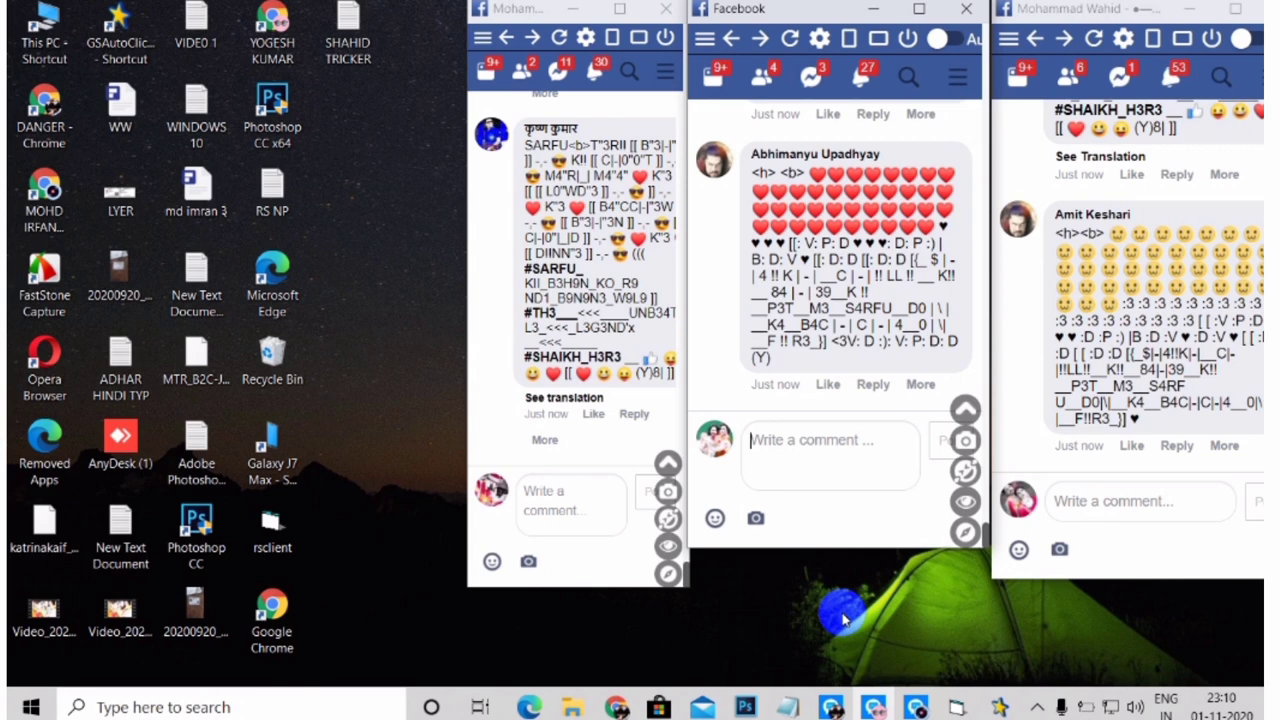
- Post the first Auto Typer message in the first Facebook window's comment field and move on to the third window's comment field
{"action": "left_click", "coordinate": [560, 514]}
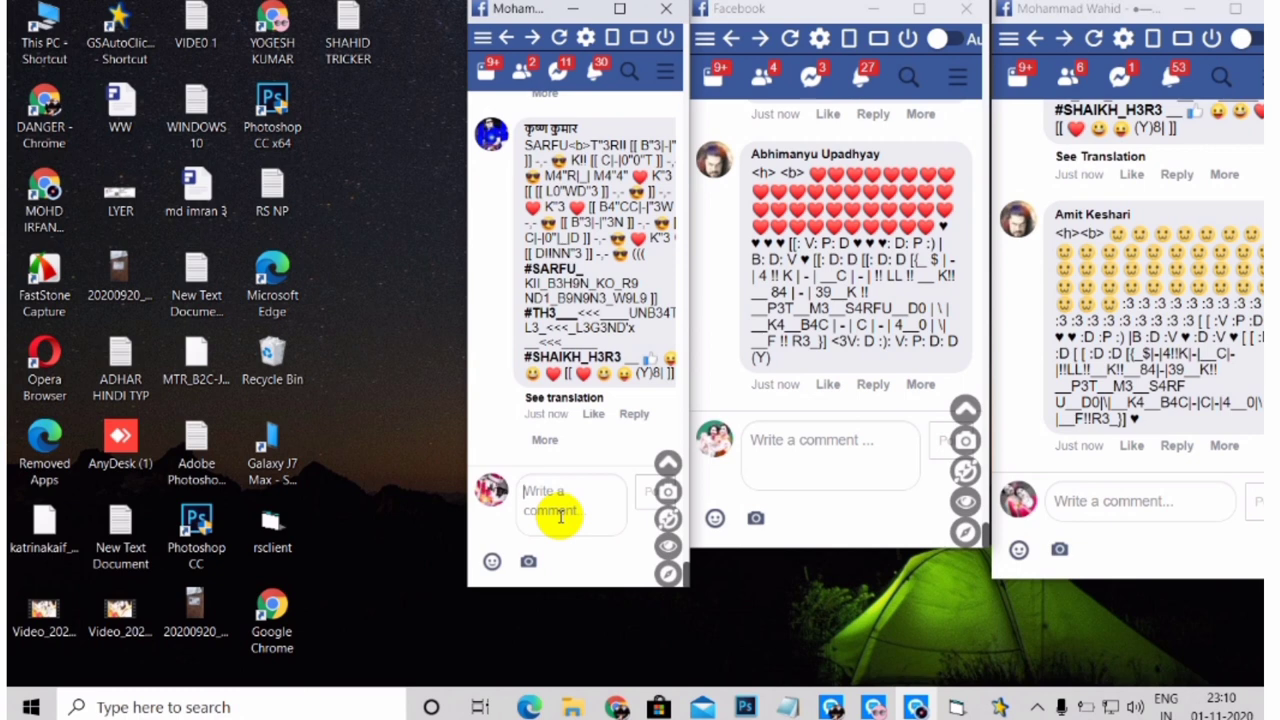
{"action": "key", "text": "ctrl+v"}
{"action": "key", "text": "Return"}
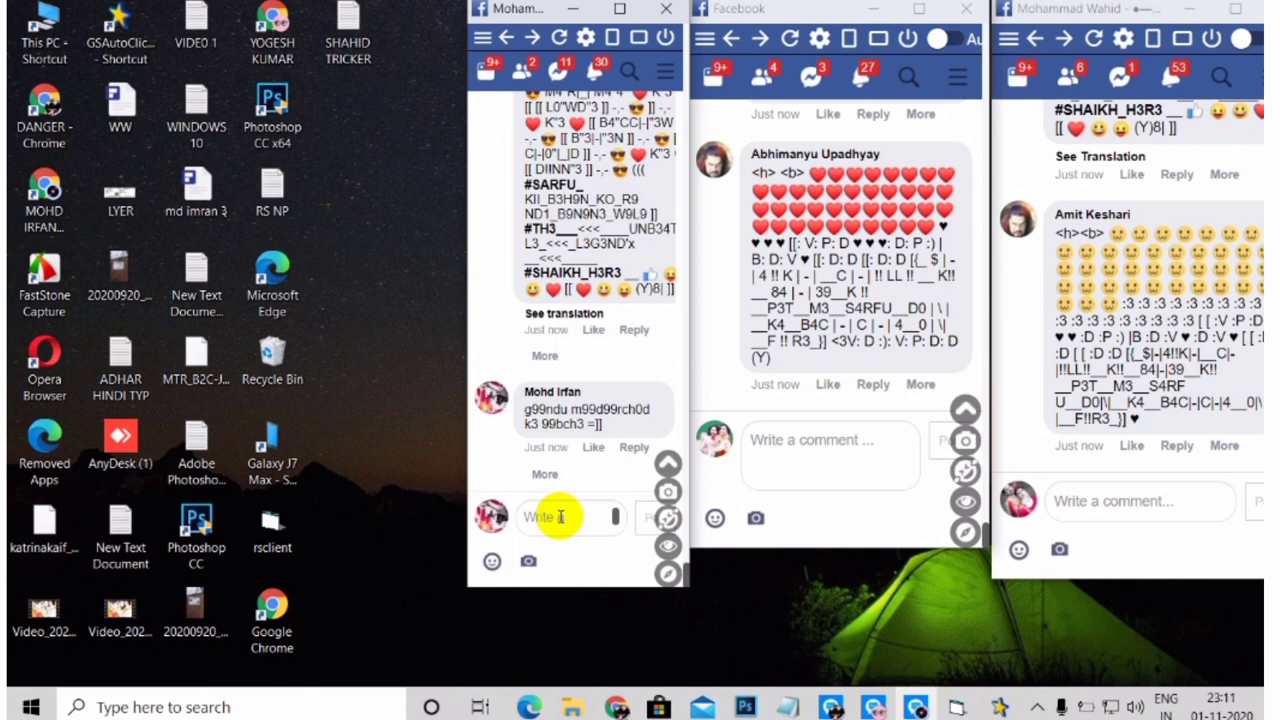
{"action": "left_click", "coordinate": [1158, 500]}
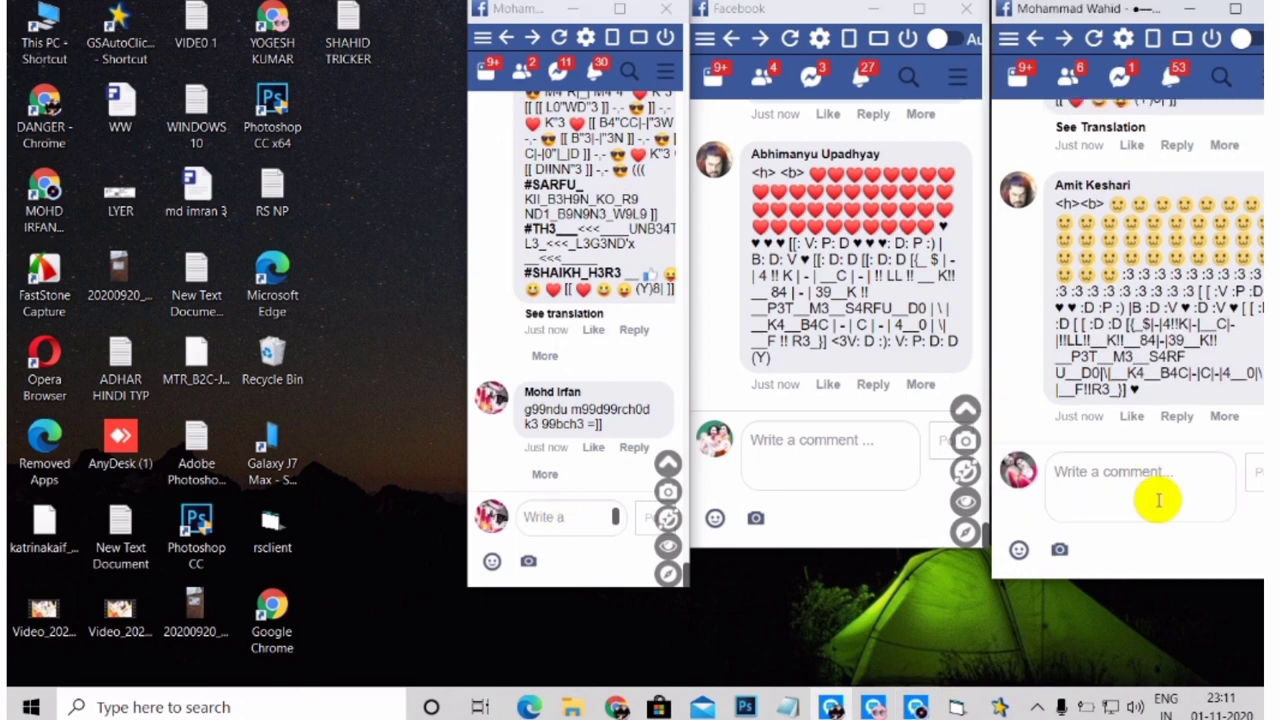